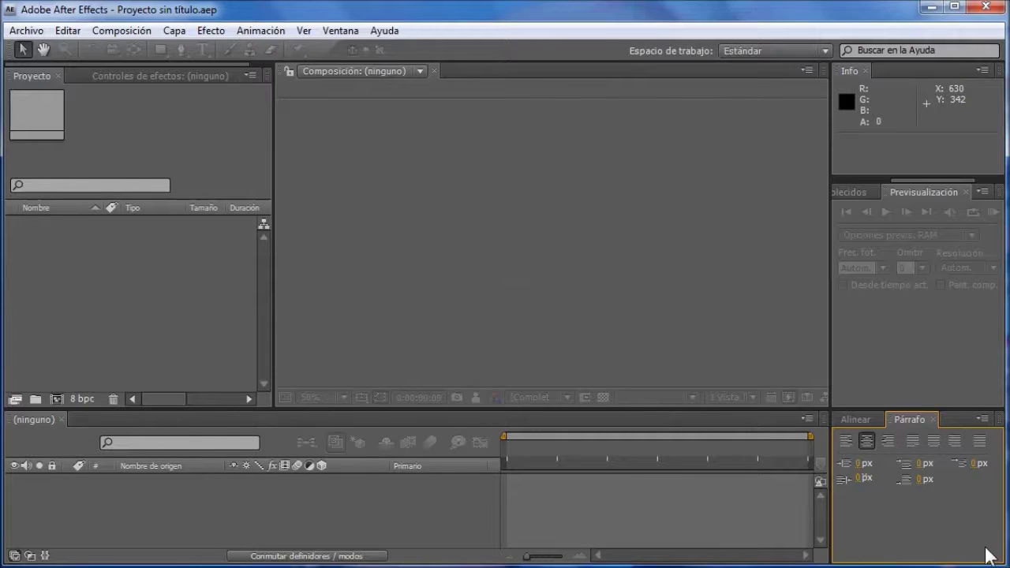
Step: Create Comp 1 at 854×480, 29.97 fps, shortening the duration from 12 to 10 seconds
{"action": "left_click", "coordinate": [124, 32]}
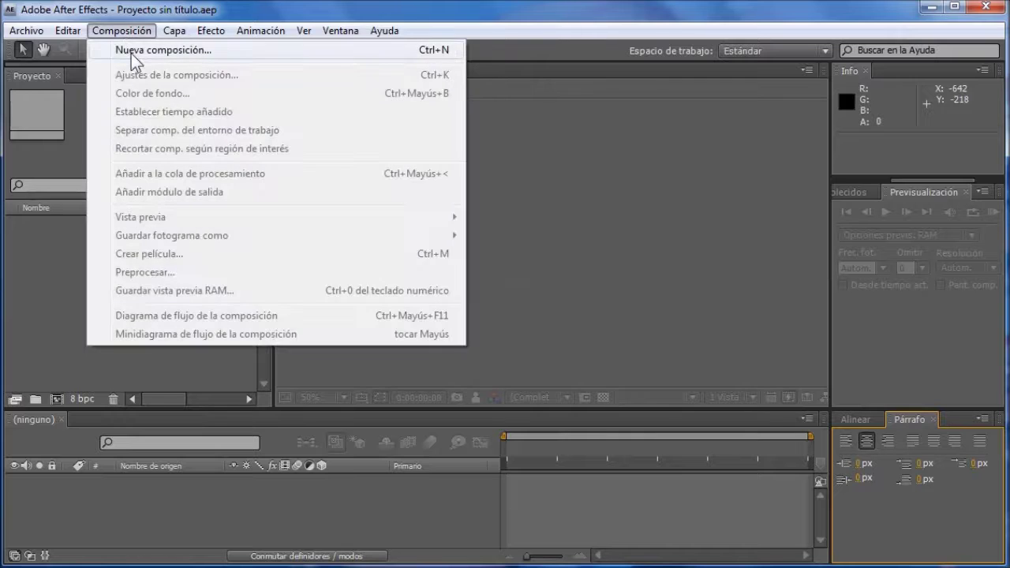
{"action": "left_click", "coordinate": [131, 50]}
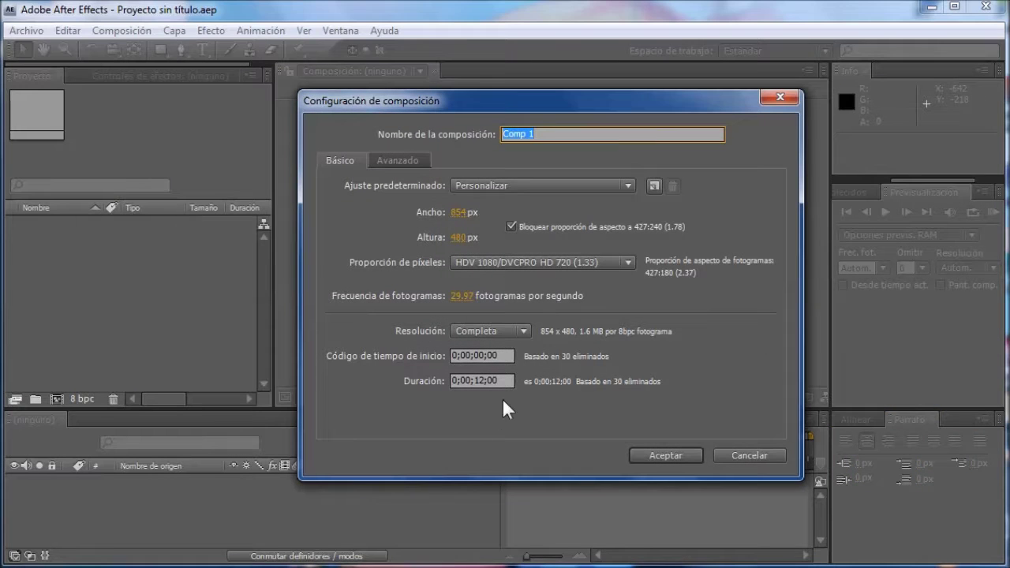
{"action": "left_click", "coordinate": [484, 380]}
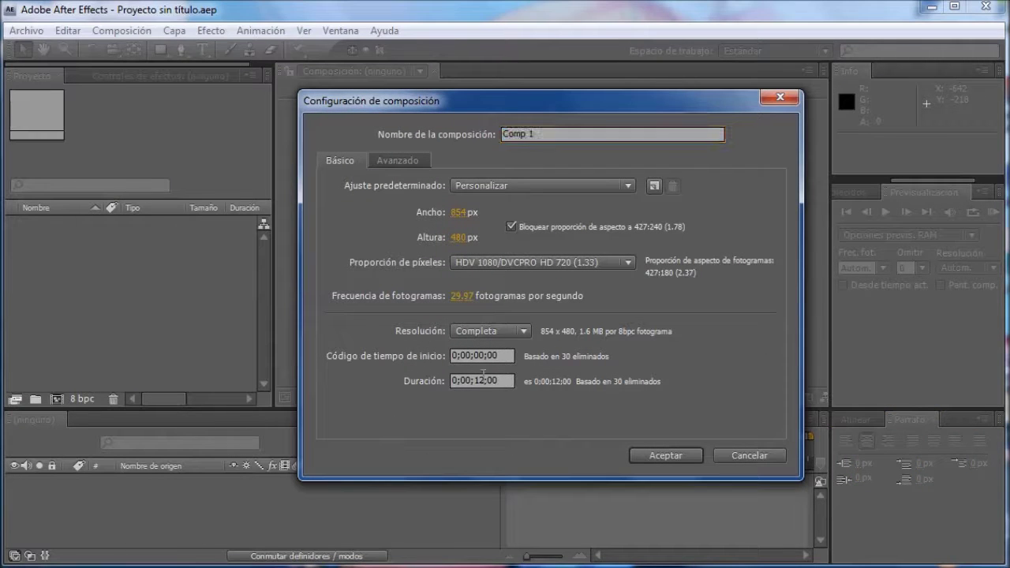
{"action": "key", "text": "BackSpace"}
{"action": "type", "text": "0"}
{"action": "left_click", "coordinate": [689, 456]}
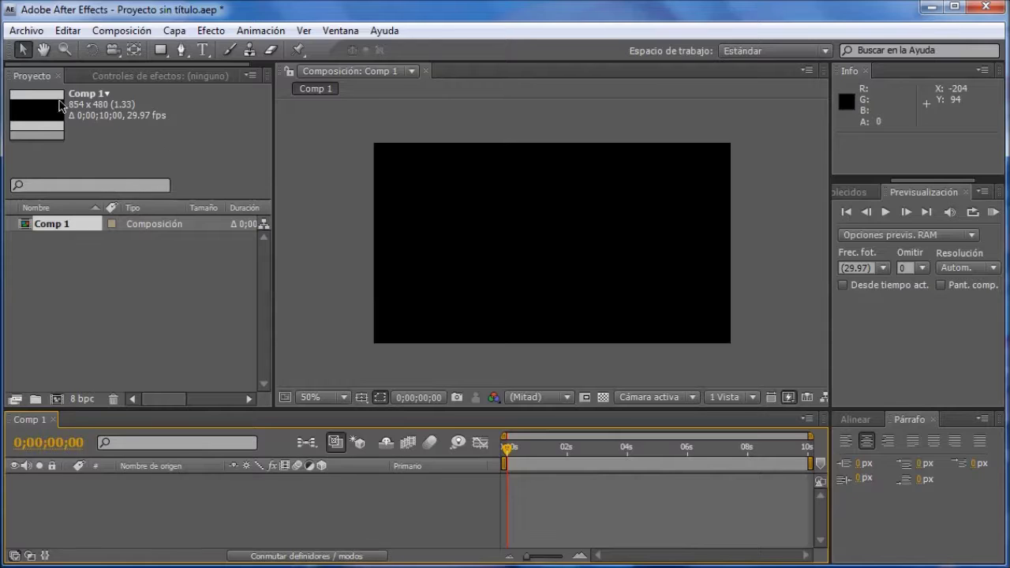
{"action": "left_click", "coordinate": [38, 31]}
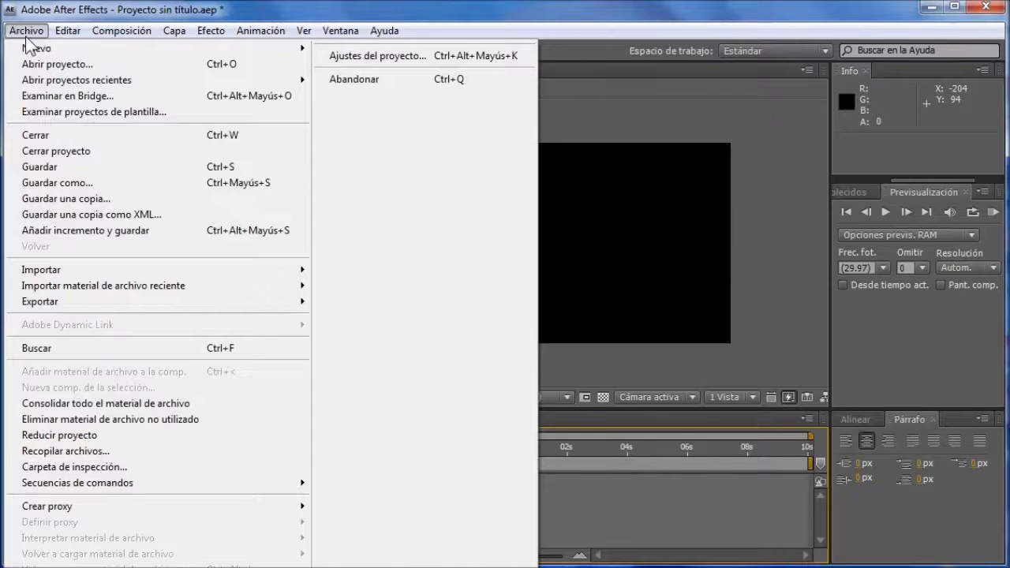
Step: Import Synthpad.wav from the Escritorio folder and check its details beside Comp 1
{"action": "mouse_move", "coordinate": [63, 270]}
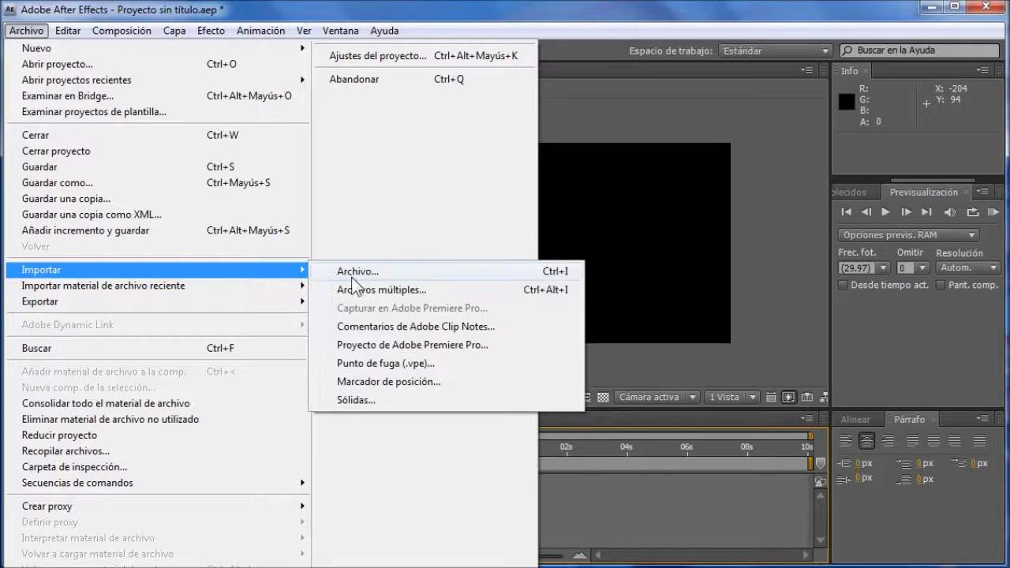
{"action": "left_click", "coordinate": [387, 274]}
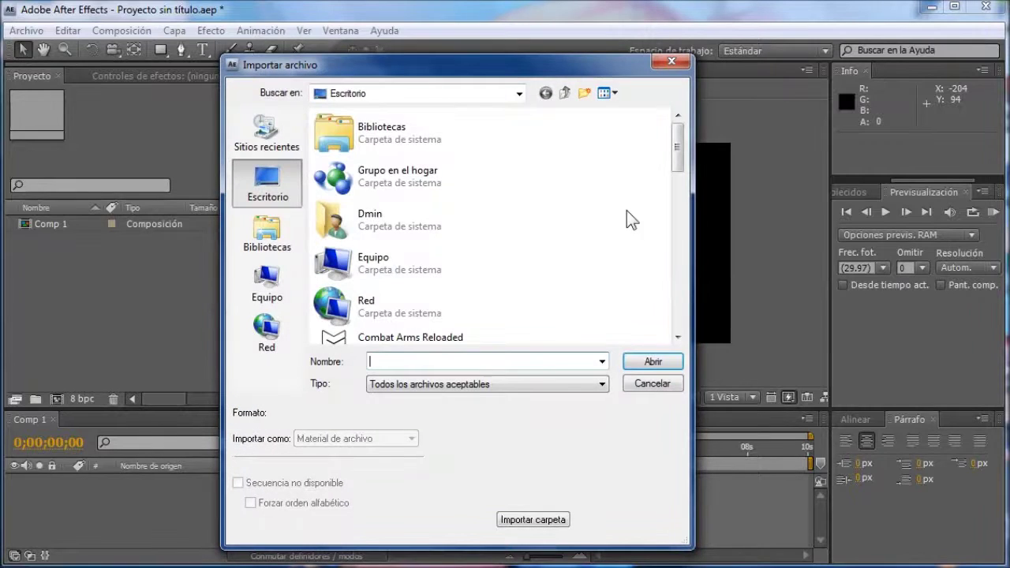
{"action": "scroll", "coordinate": [609, 168], "scroll_direction": "down", "scroll_amount": 4}
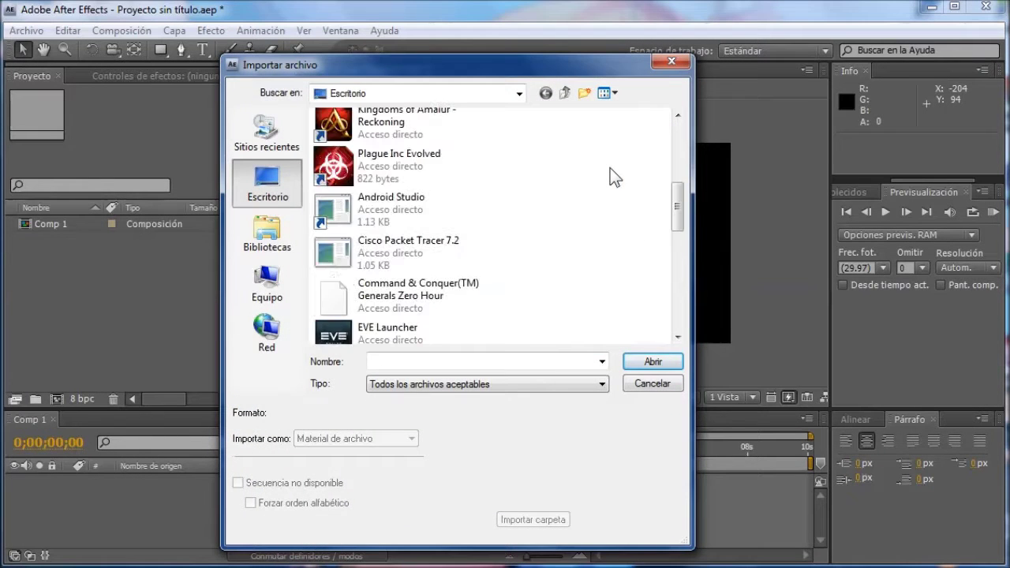
{"action": "scroll", "coordinate": [610, 168], "scroll_direction": "down", "scroll_amount": 1}
{"action": "scroll", "coordinate": [610, 168], "scroll_direction": "down", "scroll_amount": 3}
{"action": "scroll", "coordinate": [609, 168], "scroll_direction": "down", "scroll_amount": 3}
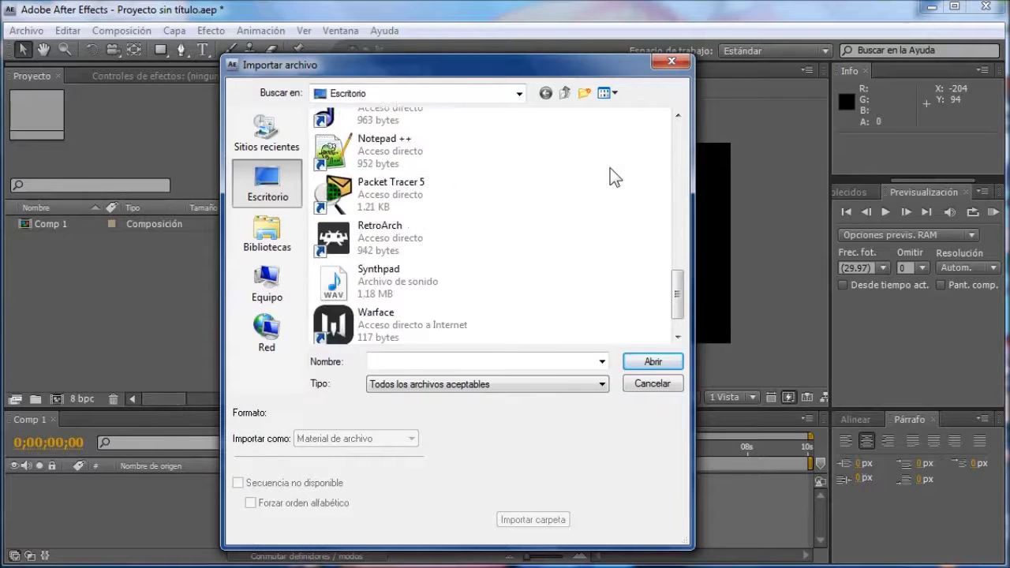
{"action": "left_click", "coordinate": [363, 282]}
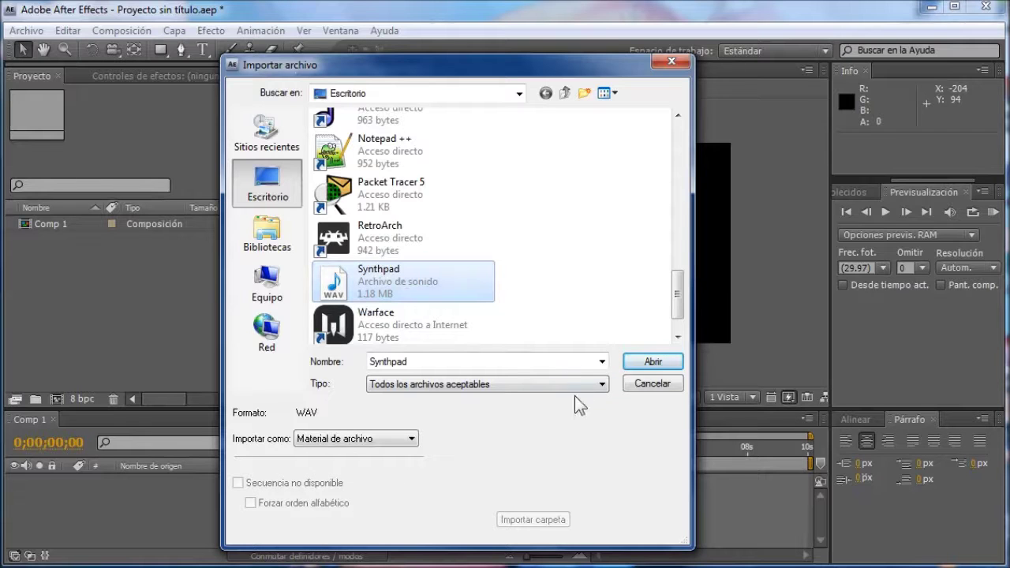
{"action": "left_click", "coordinate": [652, 361]}
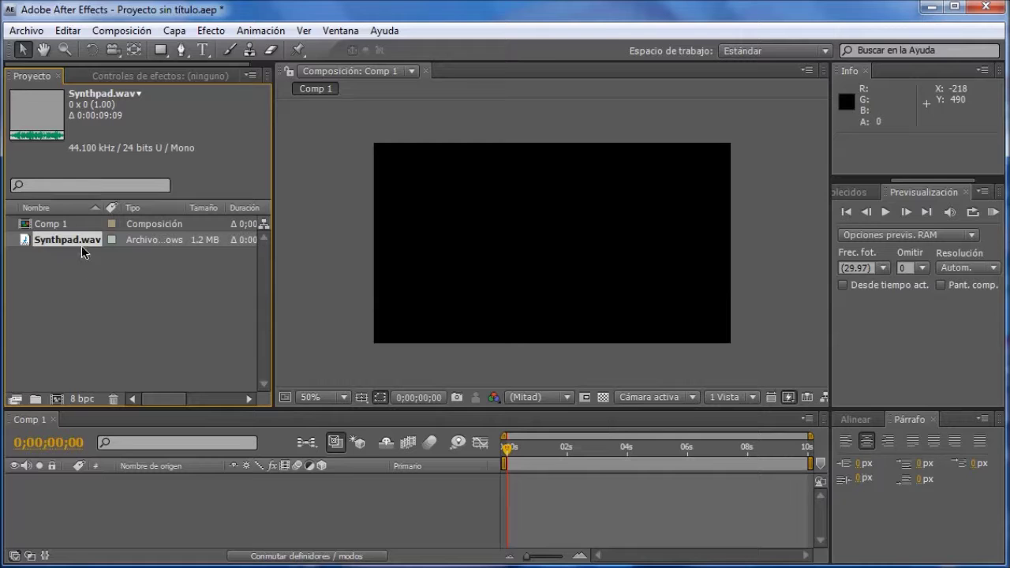
{"action": "left_click", "coordinate": [73, 227]}
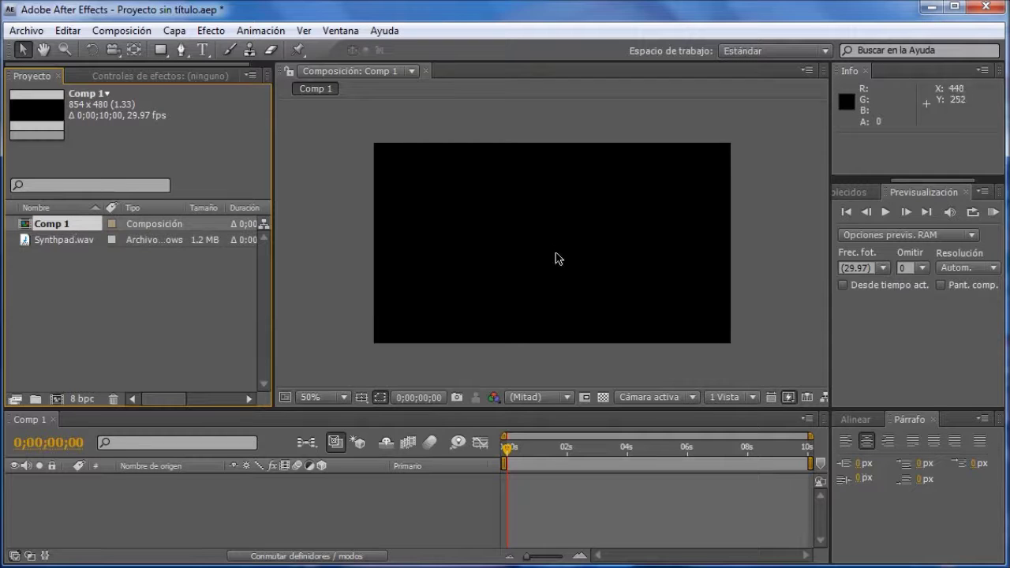
{"action": "left_click", "coordinate": [51, 243]}
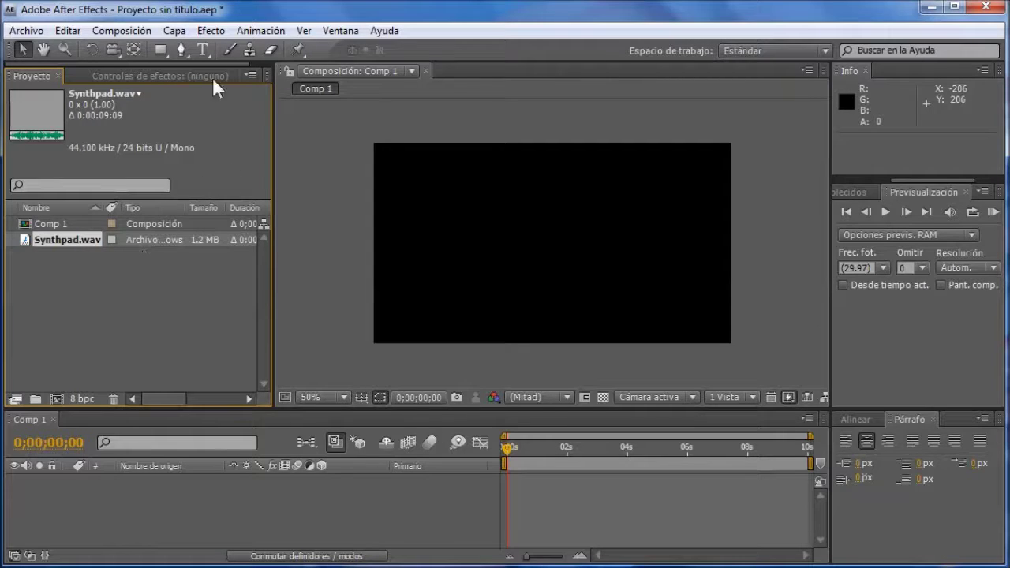
Step: Add a text layer at the comp centre reading 'ORIGIN STUDIOS' over 'PRESENTS' on two lines
{"action": "left_click", "coordinate": [202, 50]}
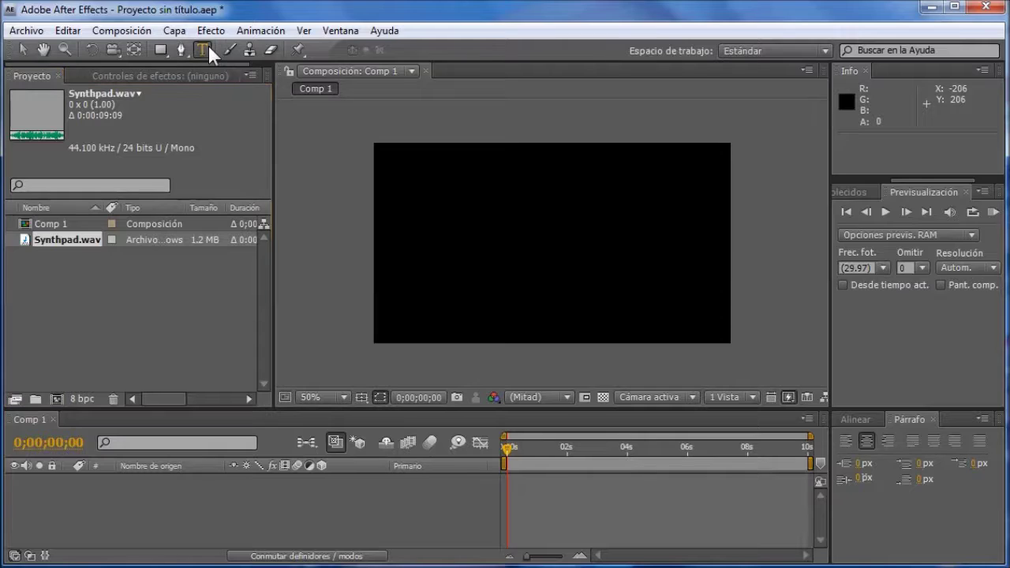
{"action": "left_click", "coordinate": [550, 236]}
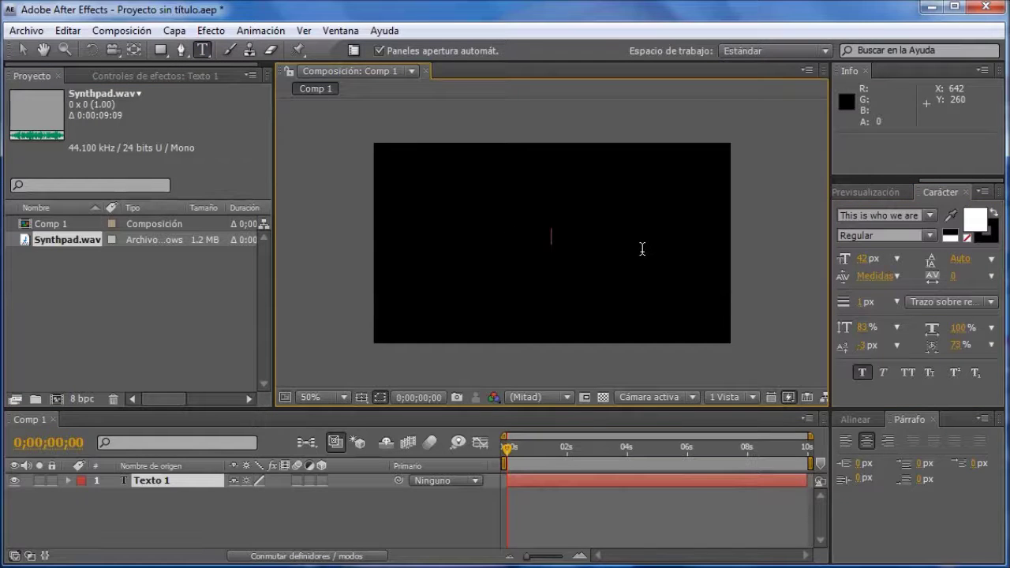
{"action": "type", "text": "ORIGIN S"}
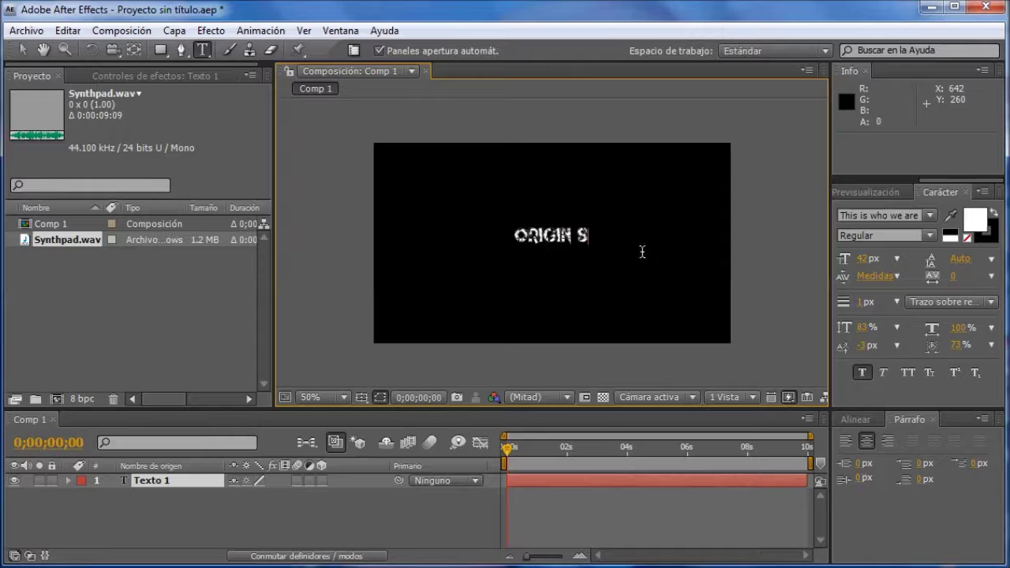
{"action": "type", "text": "TUDIOS"}
{"action": "key", "text": "Return"}
{"action": "type", "text": "PRESENTS"}
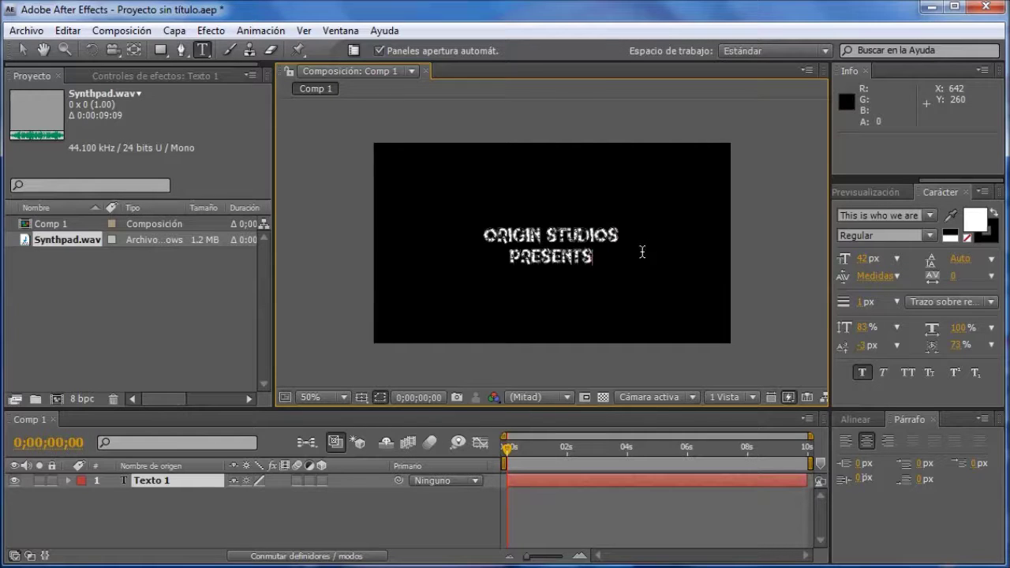
{"action": "left_click", "coordinate": [24, 50]}
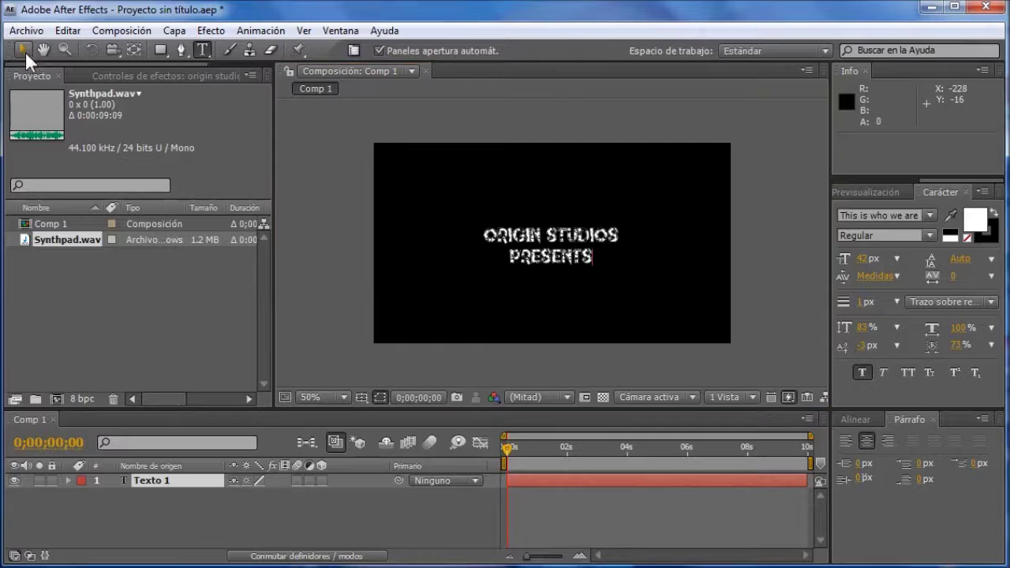
Step: Nudge the title a few pixels with the arrow keys to centre it, then deselect it
{"action": "left_click", "coordinate": [575, 237]}
{"action": "key", "text": "Right"}
{"action": "key", "text": "Right"}
{"action": "key", "text": "Right"}
{"action": "key", "text": "Left"}
{"action": "key", "text": "Left"}
{"action": "key", "text": "Left"}
{"action": "key", "text": "Left"}
{"action": "key", "text": "Down"}
{"action": "key", "text": "Down"}
{"action": "key", "text": "Down"}
{"action": "key", "text": "Down"}
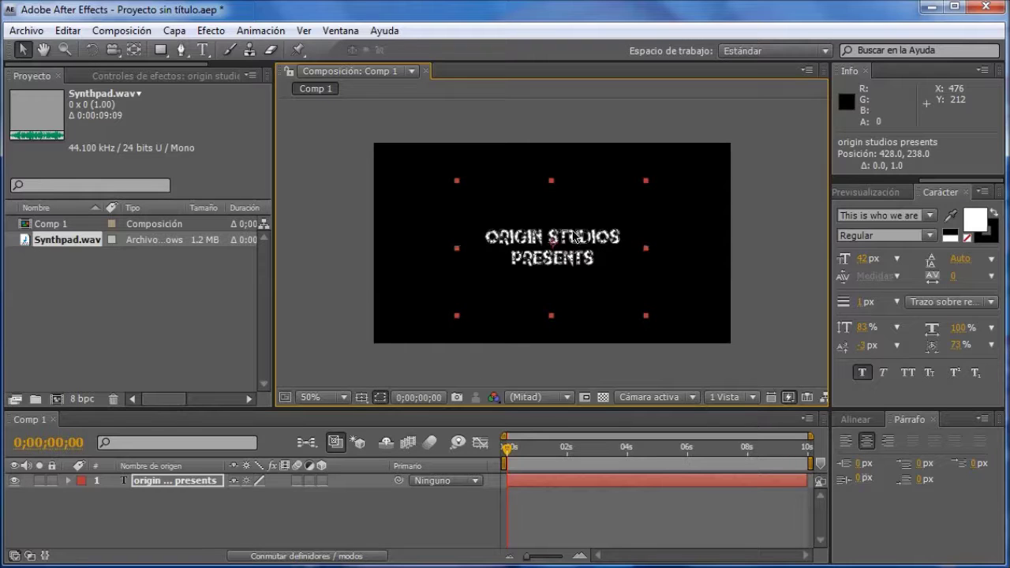
{"action": "key", "text": "Right"}
{"action": "key", "text": "Right"}
{"action": "key", "text": "Right"}
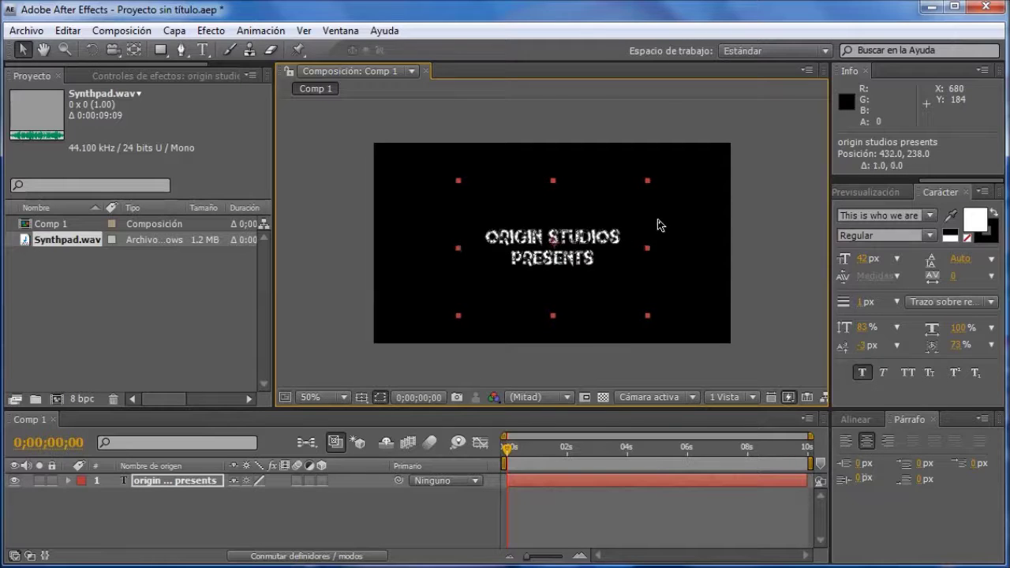
{"action": "key", "text": "Right"}
{"action": "key", "text": "Right"}
{"action": "key", "text": "Right"}
{"action": "key", "text": "Up"}
{"action": "key", "text": "Up"}
{"action": "key", "text": "Up"}
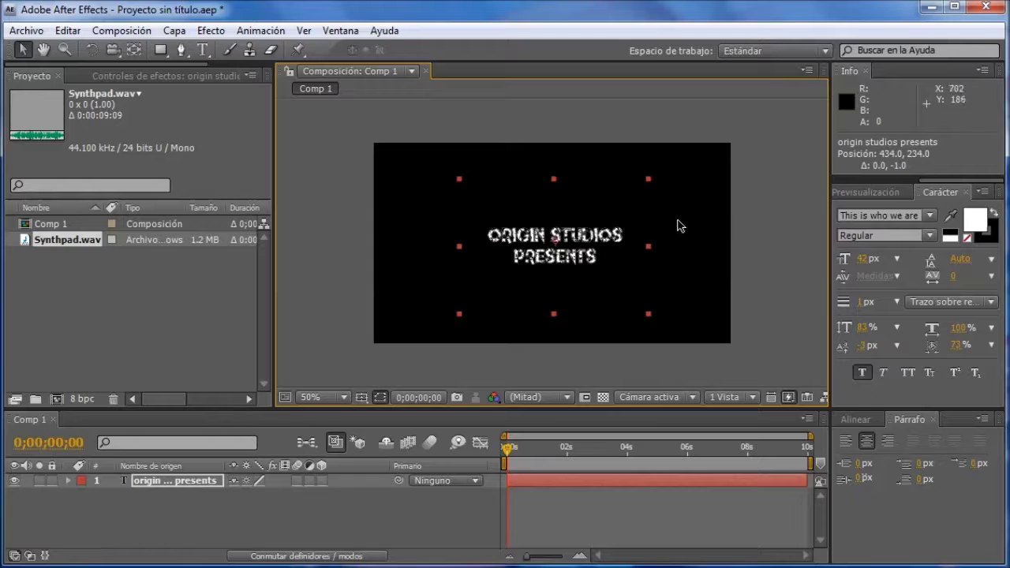
{"action": "left_click", "coordinate": [789, 232]}
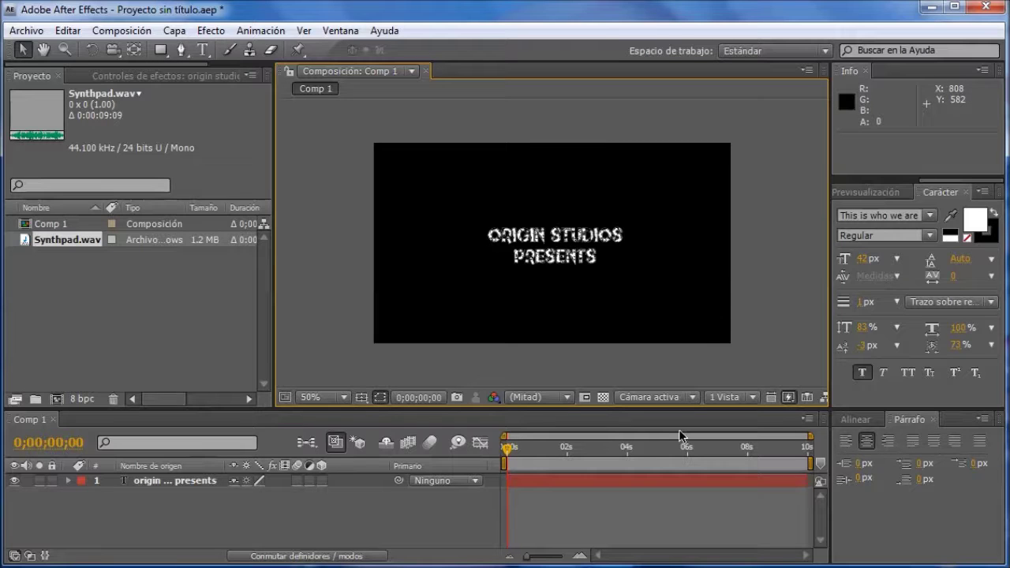
Step: Keyframe the title's Opacity at 0% at the start and 100% around 3 seconds
{"action": "left_click", "coordinate": [180, 481]}
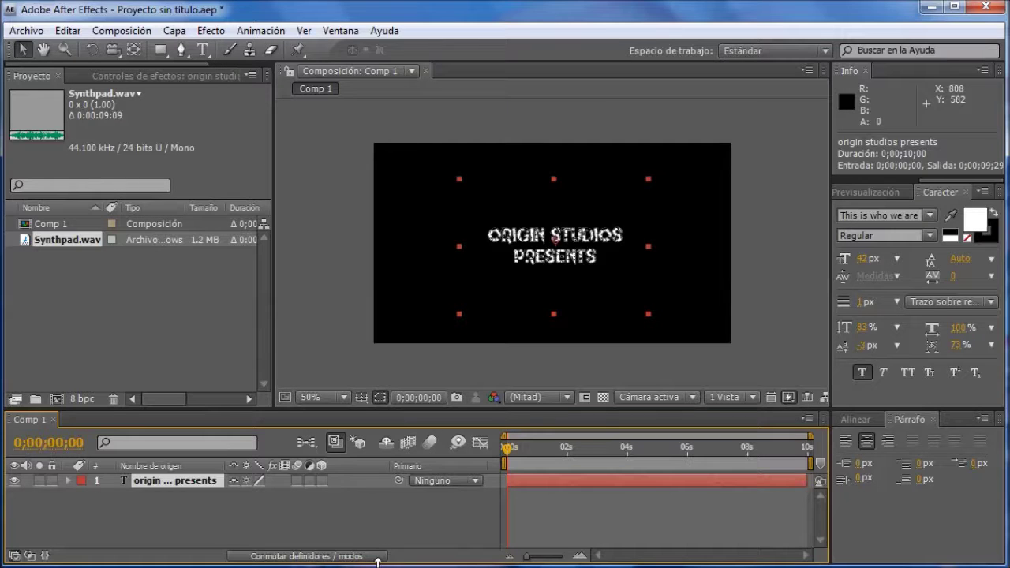
{"action": "key", "text": "t"}
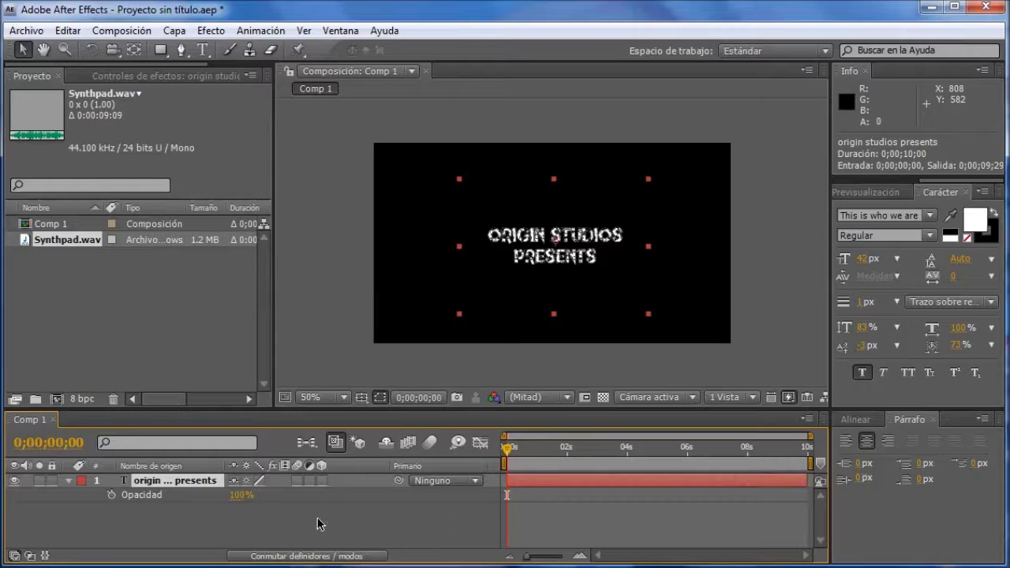
{"action": "left_click", "coordinate": [110, 495]}
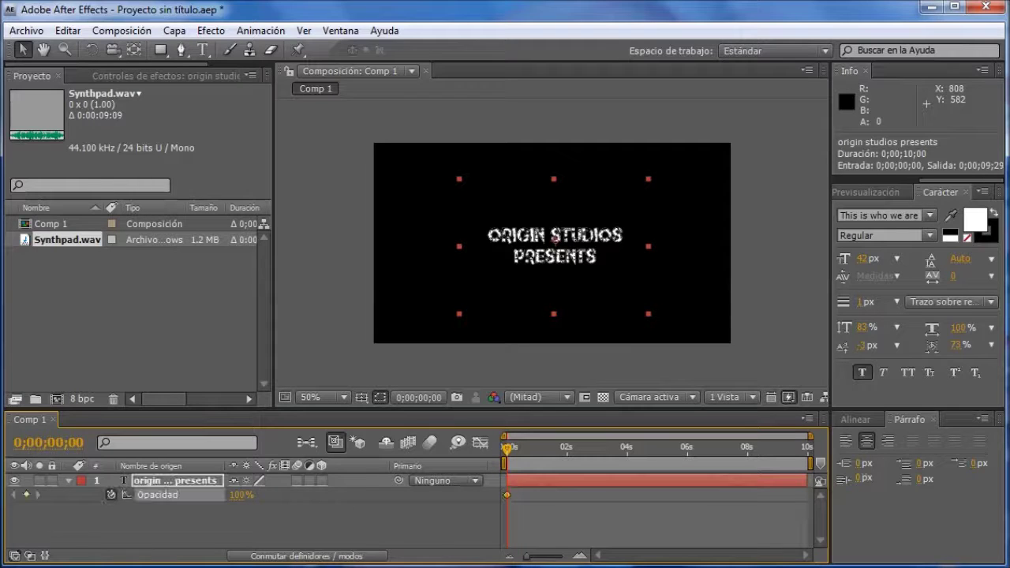
{"action": "left_click_drag", "start_coordinate": [241, 495], "coordinate": [102, 496]}
{"action": "left_click_drag", "start_coordinate": [508, 448], "coordinate": [599, 464]}
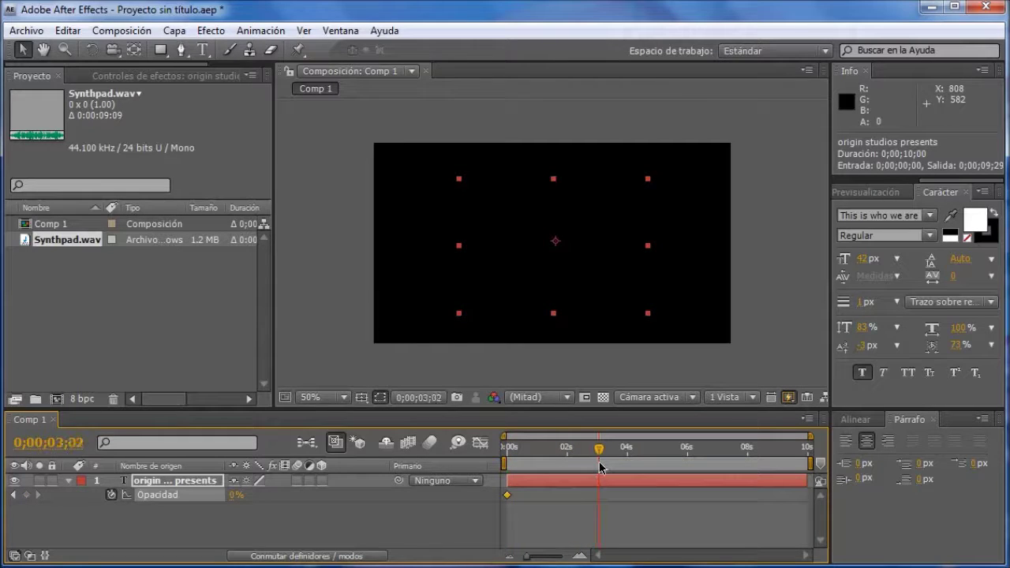
{"action": "left_click", "coordinate": [26, 494]}
{"action": "left_click_drag", "start_coordinate": [236, 494], "coordinate": [245, 497]}
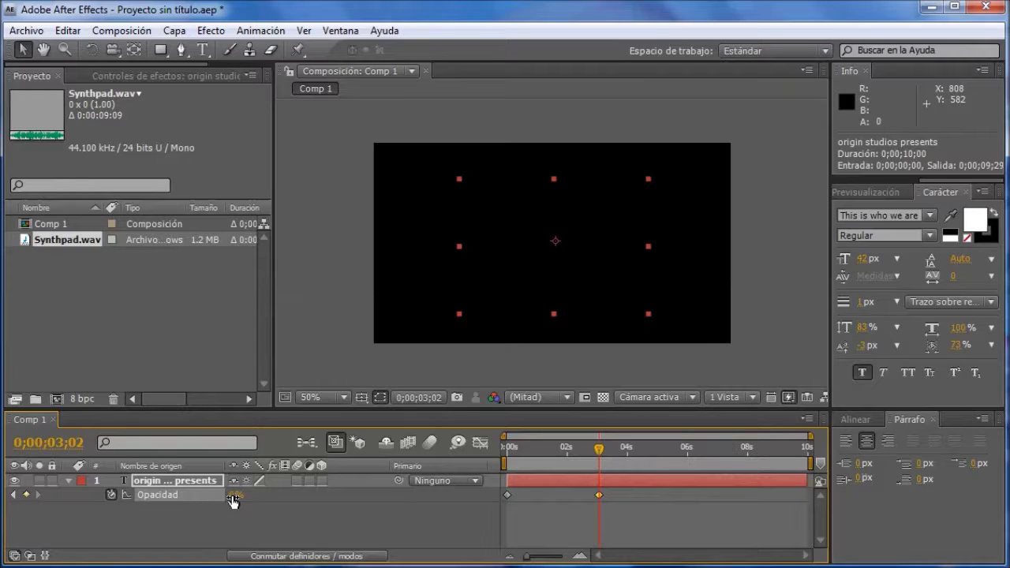
Step: Add a 100% Opacity hold keyframe at about 5 seconds and a 0% keyframe near 9;13
{"action": "left_click_drag", "start_coordinate": [599, 450], "coordinate": [657, 455]}
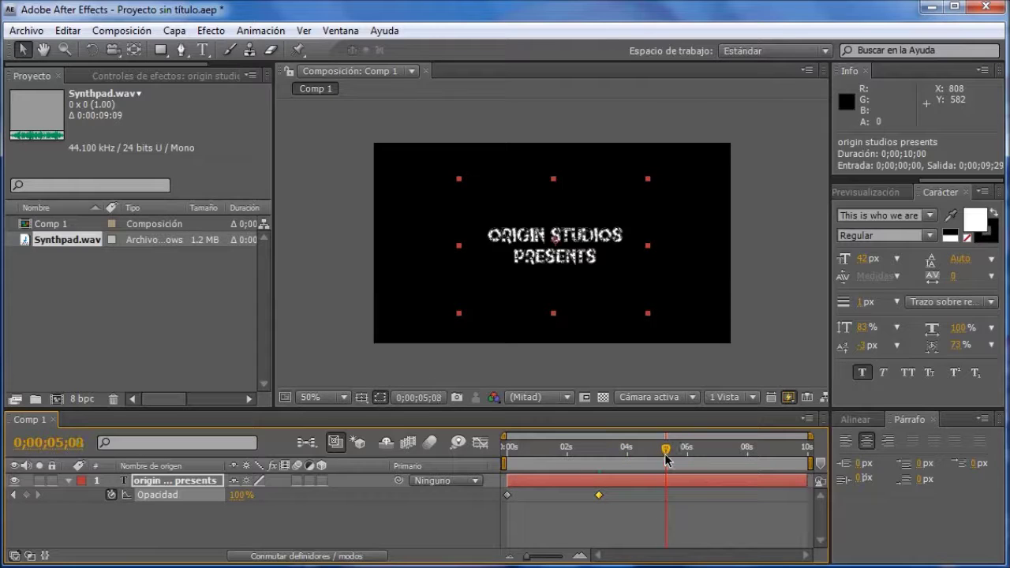
{"action": "left_click", "coordinate": [27, 495]}
{"action": "left_click_drag", "start_coordinate": [669, 467], "coordinate": [803, 464]}
{"action": "left_click_drag", "start_coordinate": [803, 464], "coordinate": [791, 464]}
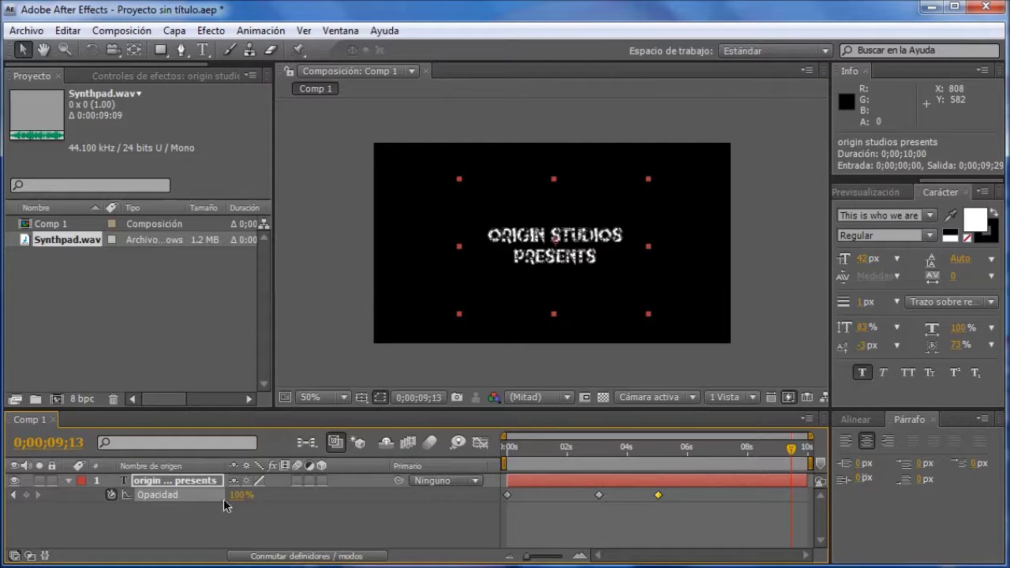
{"action": "left_click", "coordinate": [28, 494]}
{"action": "left_click_drag", "start_coordinate": [247, 497], "coordinate": [110, 498]}
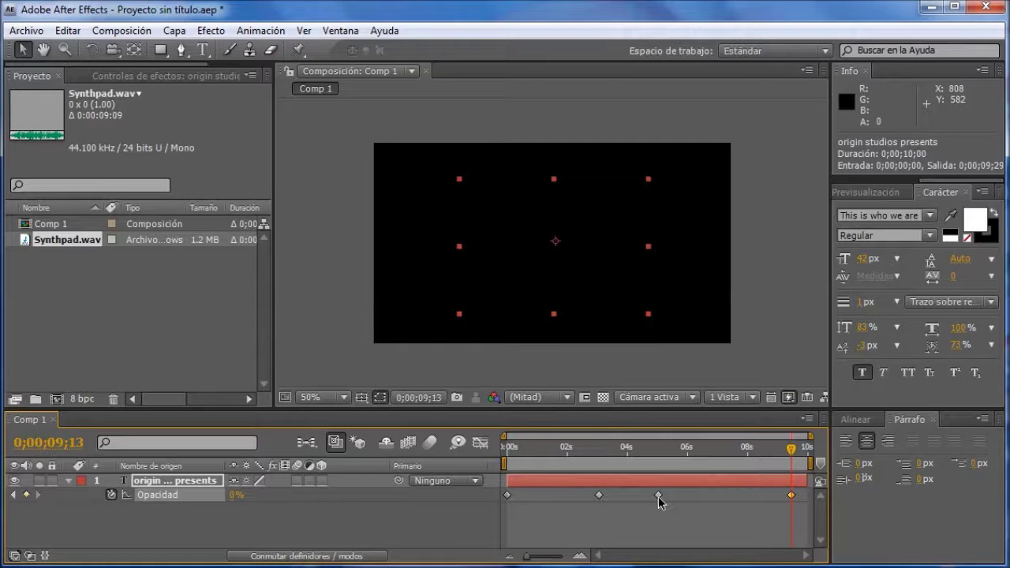
Step: Retime the four Opacity keyframes to span roughly 1.3 to 8.9 seconds and preview the fade
{"action": "left_click_drag", "start_coordinate": [658, 494], "coordinate": [698, 494]}
{"action": "left_click_drag", "start_coordinate": [599, 495], "coordinate": [621, 494]}
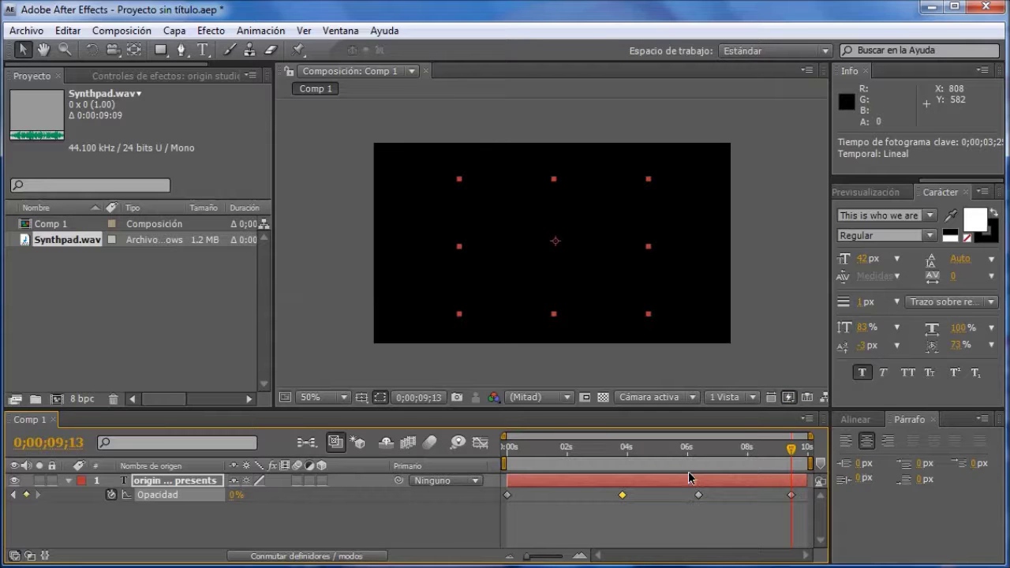
{"action": "mouse_move", "coordinate": [693, 483]}
{"action": "left_mouse_down"}
{"action": "mouse_move", "coordinate": [704, 482]}
{"action": "mouse_move", "coordinate": [692, 492]}
{"action": "left_mouse_up"}
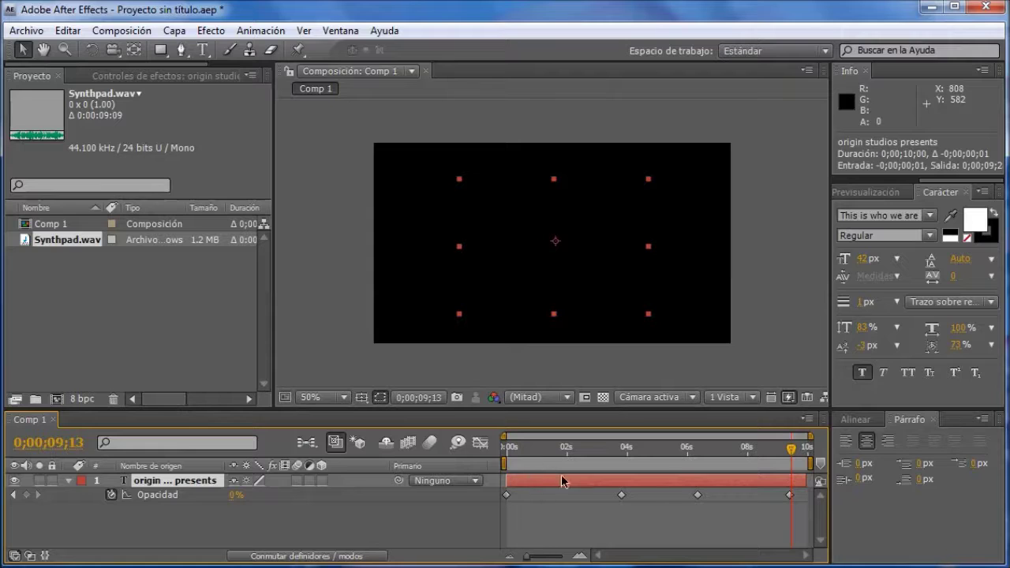
{"action": "left_click", "coordinate": [788, 449]}
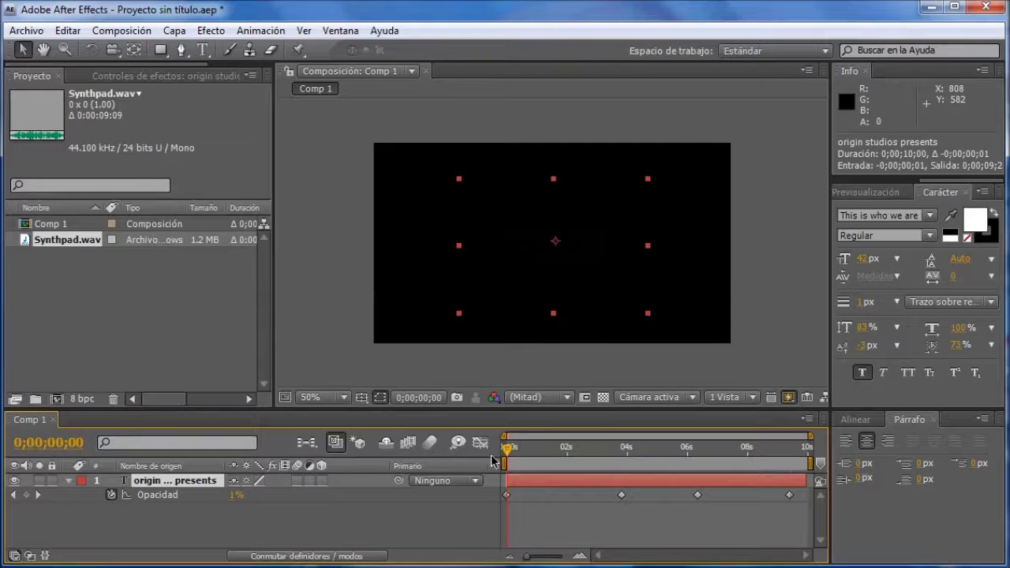
{"action": "key", "text": "End"}
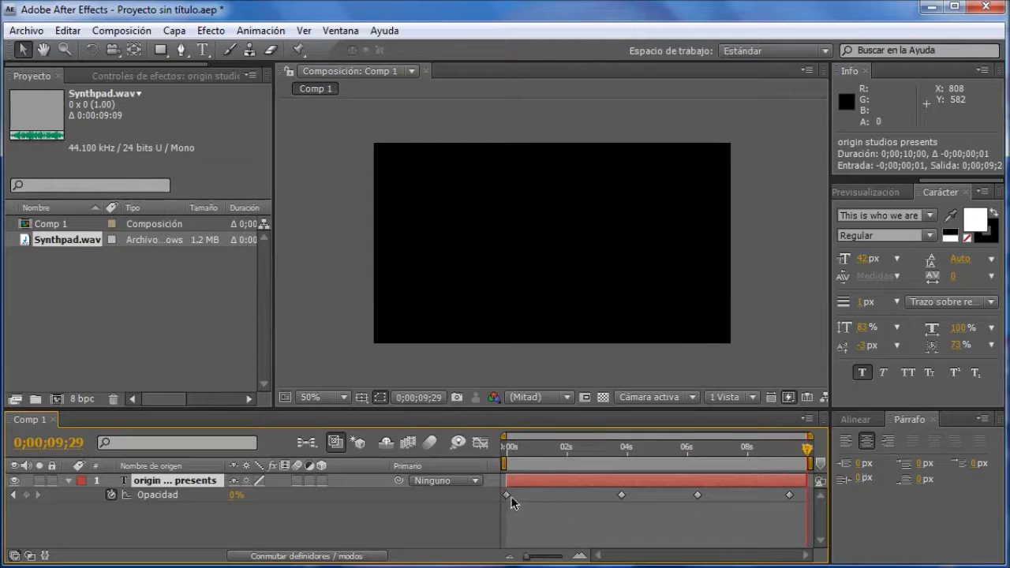
{"action": "left_click_drag", "start_coordinate": [506, 496], "coordinate": [551, 499]}
{"action": "left_click", "coordinate": [789, 495]}
{"action": "left_click_drag", "start_coordinate": [789, 496], "coordinate": [771, 496]}
{"action": "left_click_drag", "start_coordinate": [801, 456], "coordinate": [438, 456]}
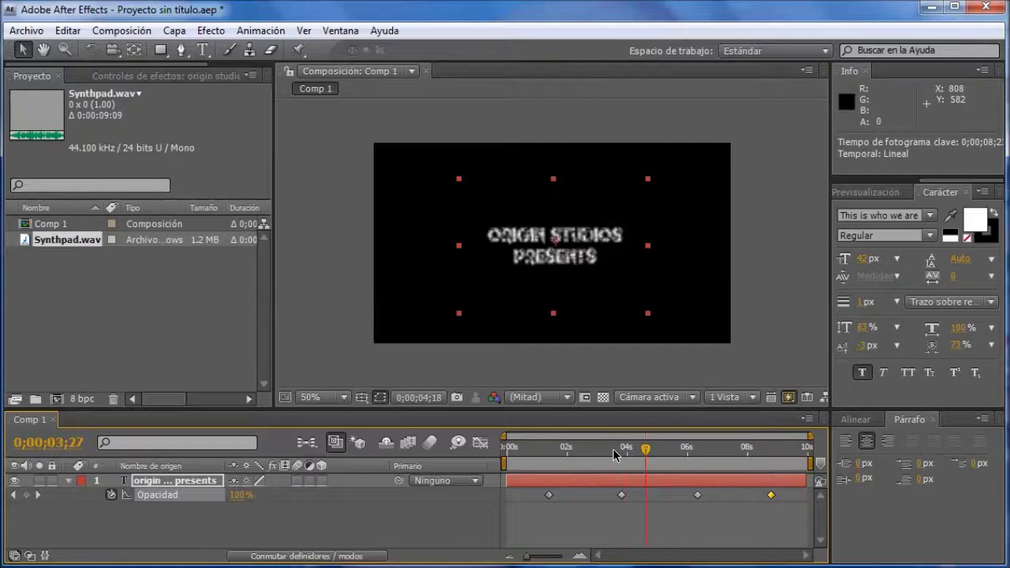
{"action": "left_click", "coordinate": [842, 192]}
{"action": "left_click", "coordinate": [885, 214]}
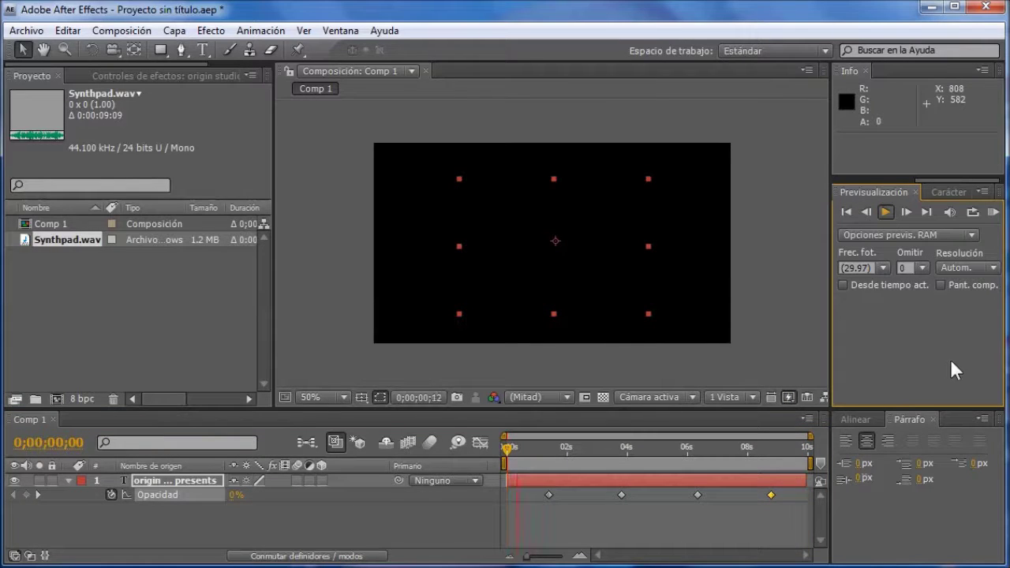
{"action": "left_click", "coordinate": [781, 339]}
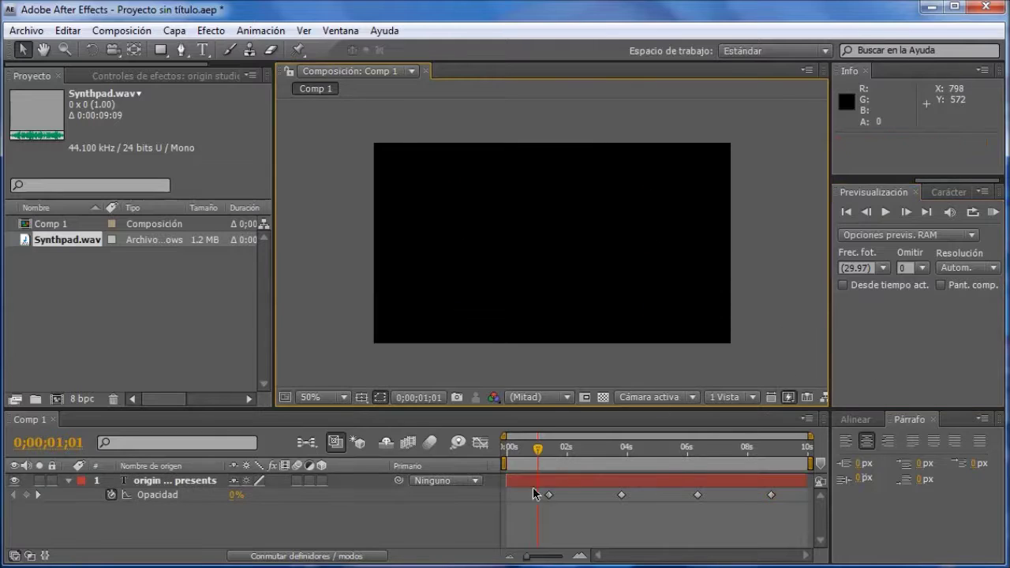
{"action": "left_click_drag", "start_coordinate": [536, 450], "coordinate": [486, 448]}
{"action": "left_click", "coordinate": [883, 212]}
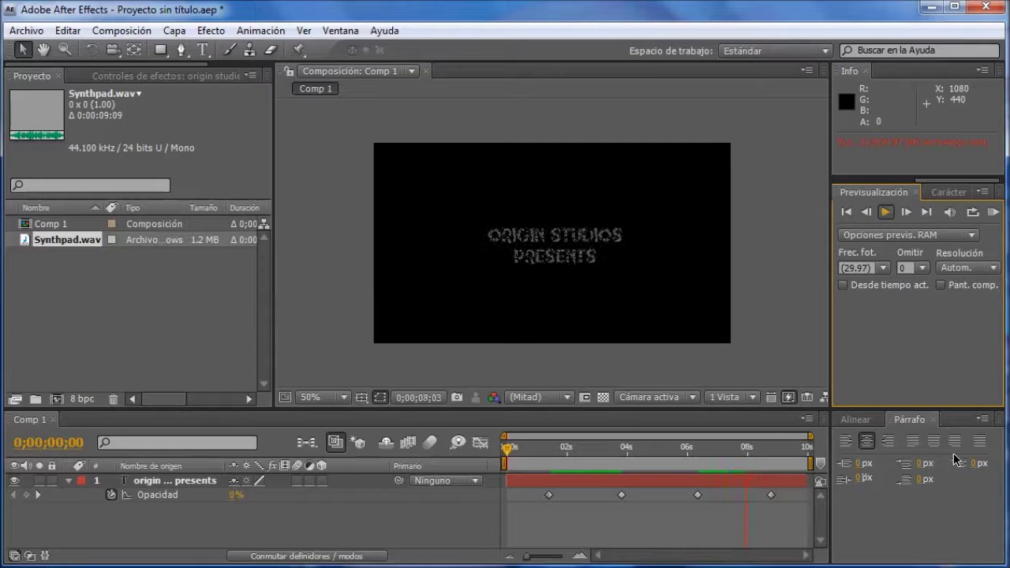
{"action": "left_click", "coordinate": [884, 211]}
{"action": "left_click_drag", "start_coordinate": [518, 450], "coordinate": [505, 449]}
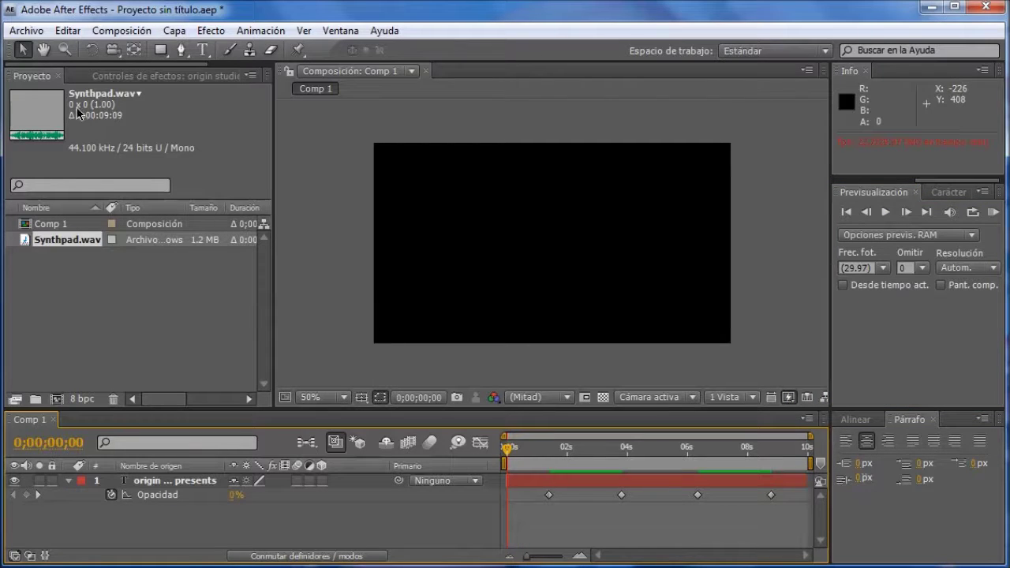
{"action": "left_click", "coordinate": [40, 76]}
Step: Place Synthpad.wav below the title layer, start it about 4 seconds early, and preview with audio
{"action": "left_click_drag", "start_coordinate": [67, 239], "coordinate": [119, 518]}
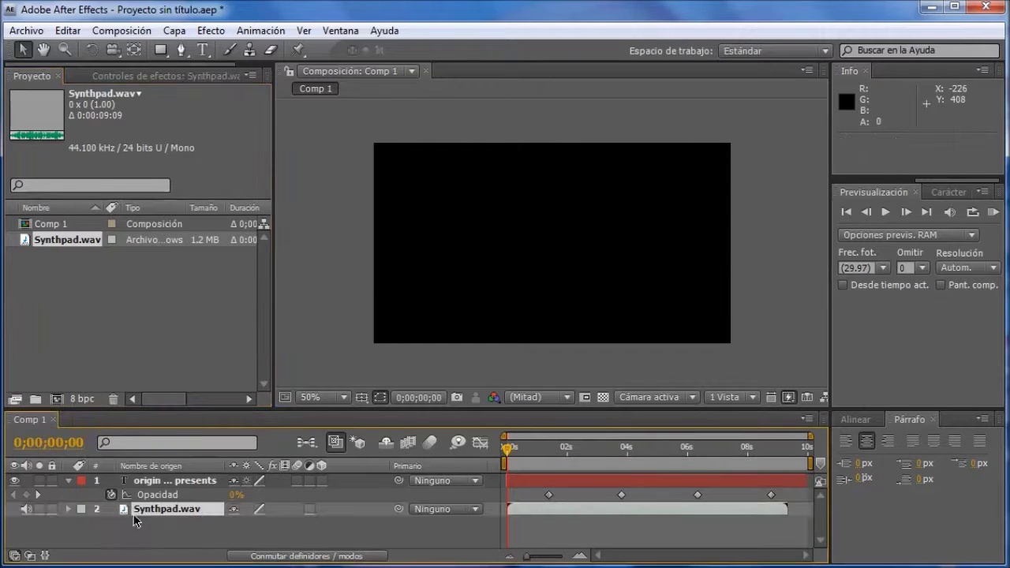
{"action": "left_click_drag", "start_coordinate": [557, 505], "coordinate": [568, 511]}
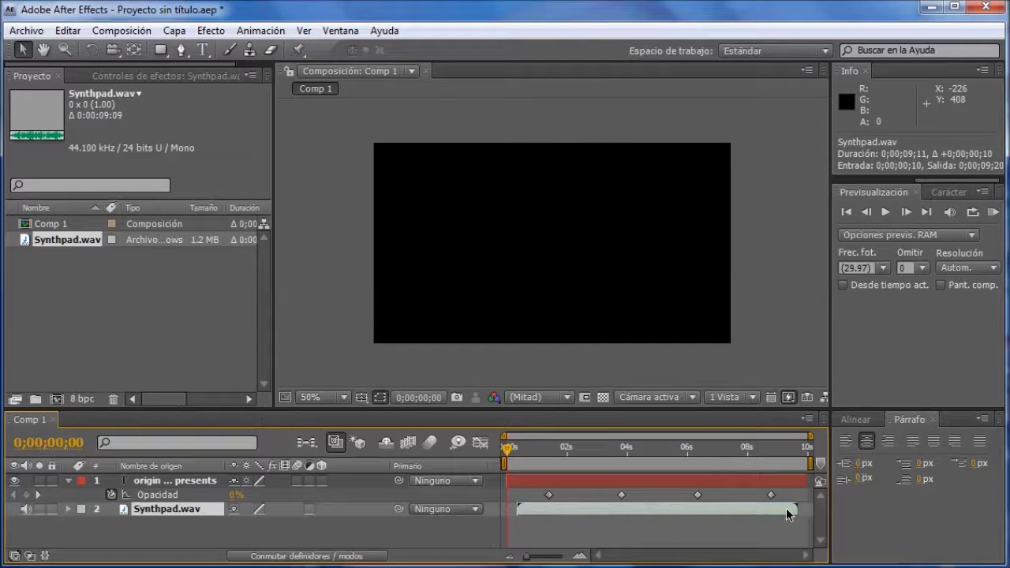
{"action": "left_click_drag", "start_coordinate": [786, 509], "coordinate": [778, 517]}
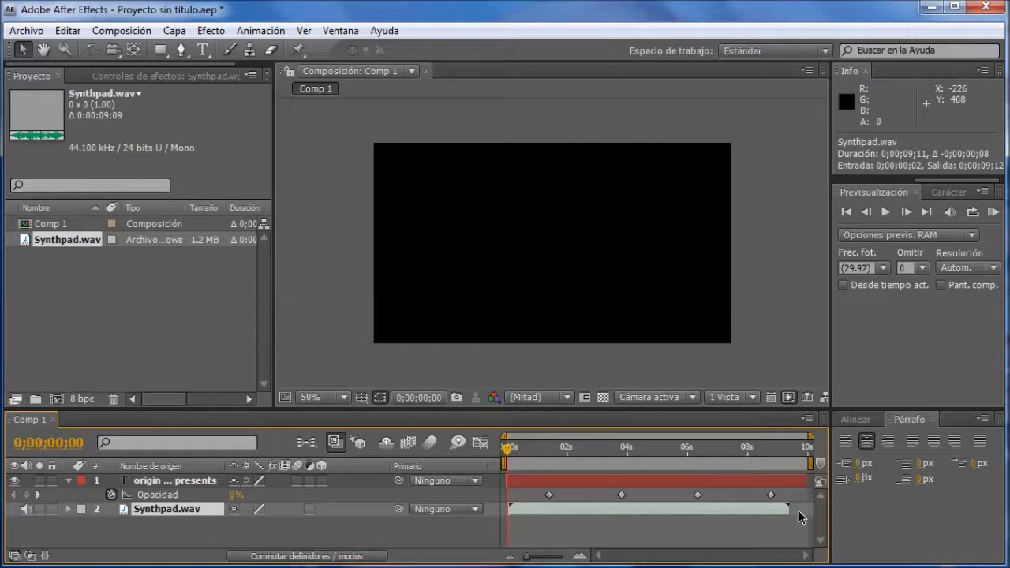
{"action": "mouse_move", "coordinate": [664, 513]}
{"action": "left_mouse_down"}
{"action": "mouse_move", "coordinate": [771, 517]}
{"action": "mouse_move", "coordinate": [574, 535]}
{"action": "mouse_move", "coordinate": [680, 534]}
{"action": "mouse_move", "coordinate": [568, 531]}
{"action": "mouse_move", "coordinate": [740, 534]}
{"action": "mouse_move", "coordinate": [548, 537]}
{"action": "mouse_move", "coordinate": [621, 537]}
{"action": "left_mouse_up"}
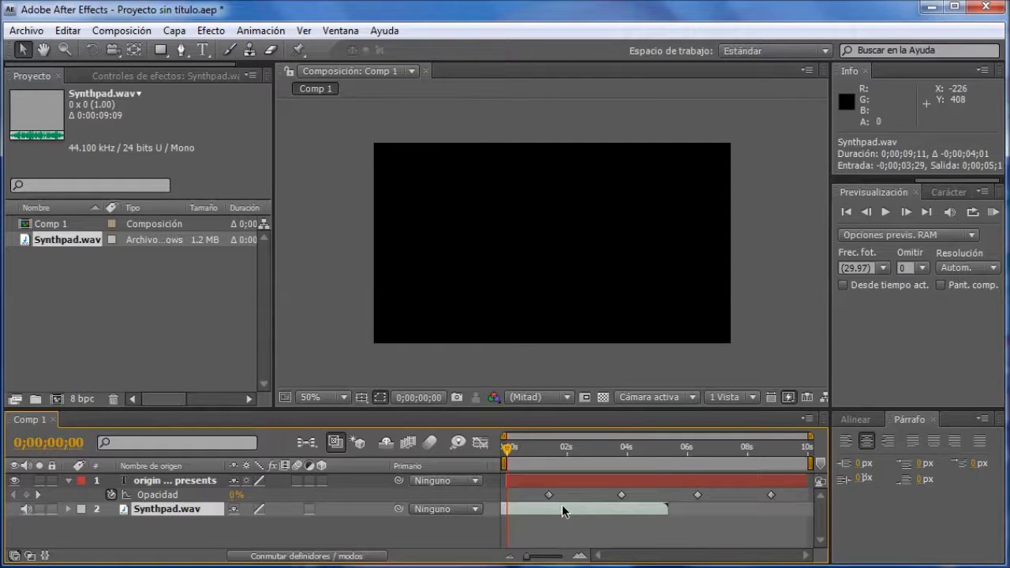
{"action": "mouse_move", "coordinate": [564, 518]}
{"action": "left_mouse_down"}
{"action": "mouse_move", "coordinate": [687, 514]}
{"action": "mouse_move", "coordinate": [552, 525]}
{"action": "left_mouse_up"}
{"action": "left_click", "coordinate": [993, 212]}
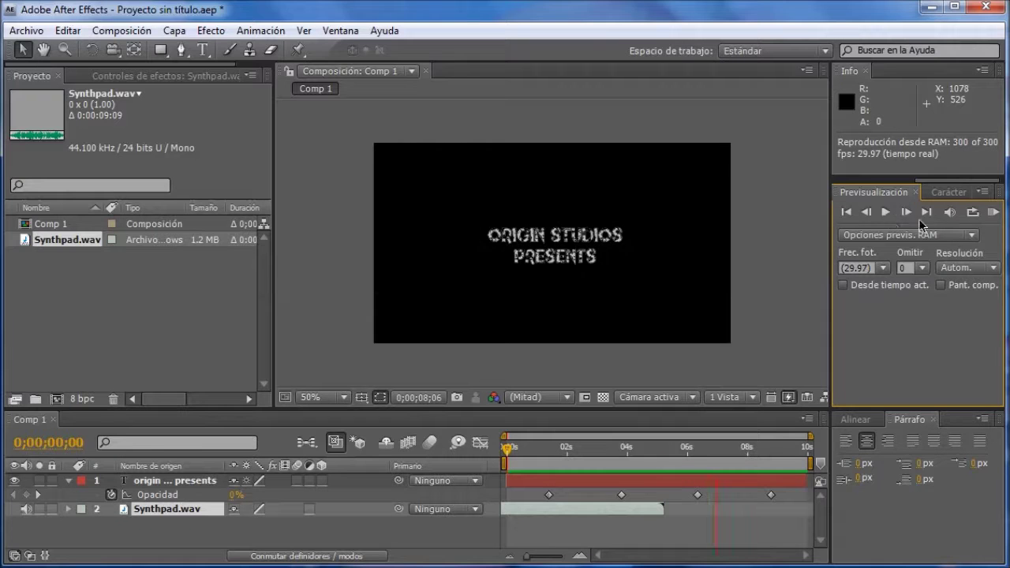
{"action": "left_click", "coordinate": [993, 211]}
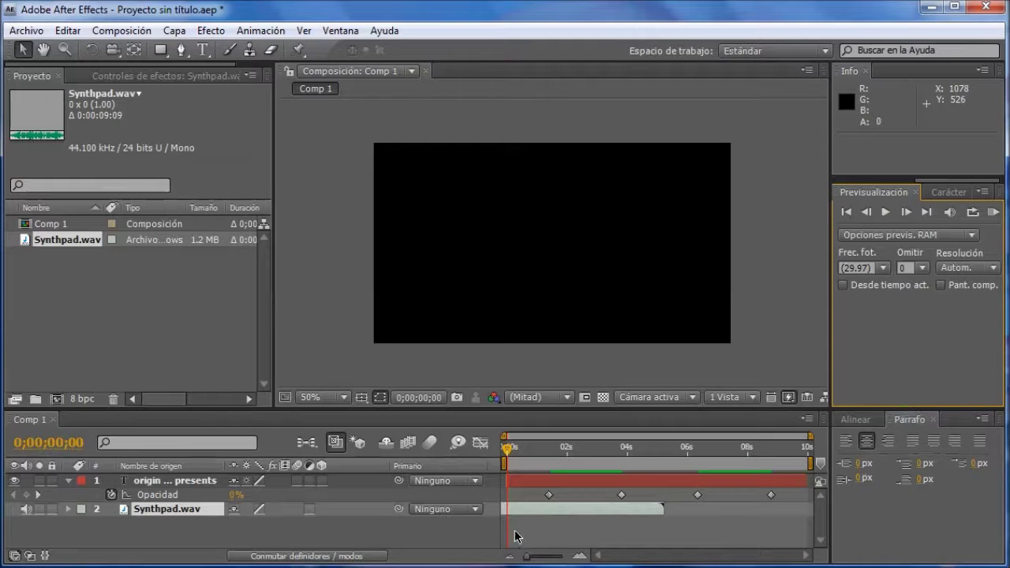
{"action": "left_click_drag", "start_coordinate": [528, 510], "coordinate": [663, 526]}
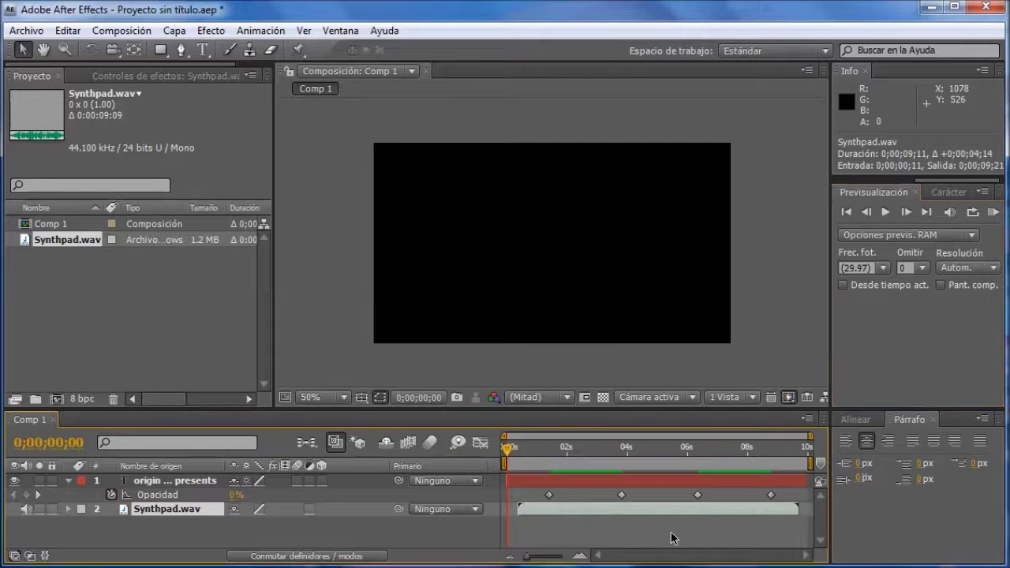
{"action": "left_click", "coordinate": [994, 213]}
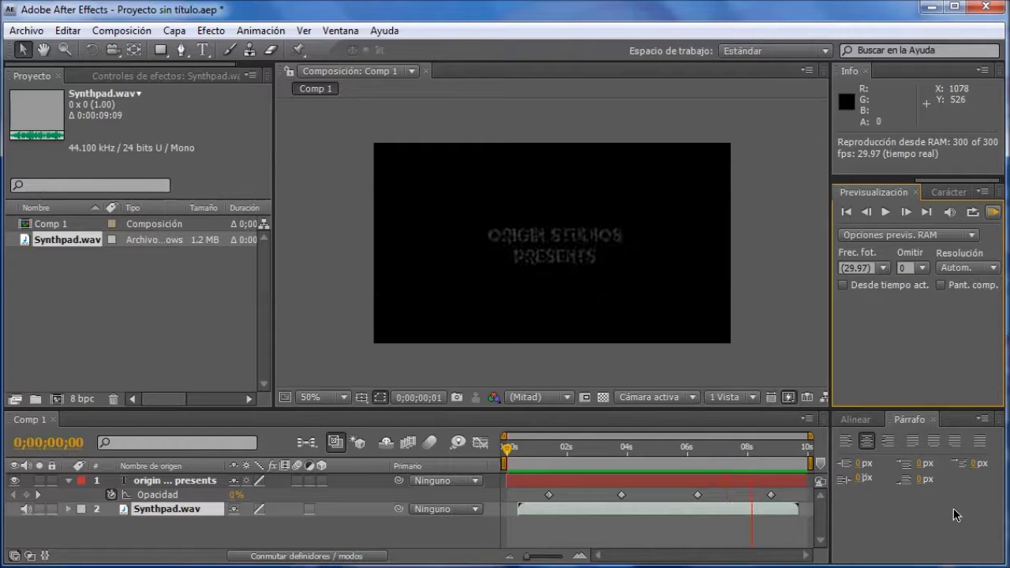
{"action": "left_click", "coordinate": [889, 215]}
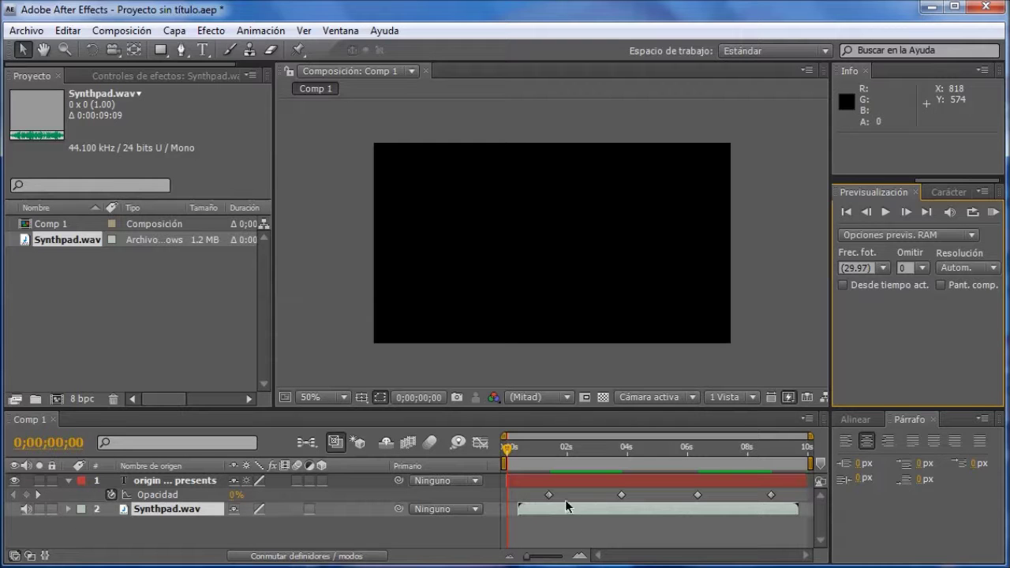
{"action": "left_click", "coordinate": [593, 495]}
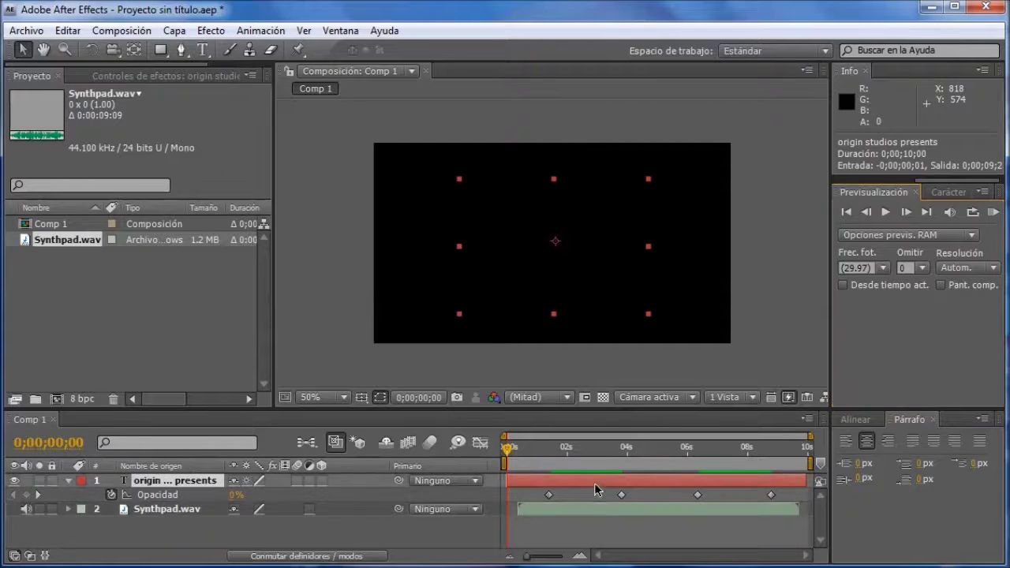
{"action": "left_click", "coordinate": [601, 506]}
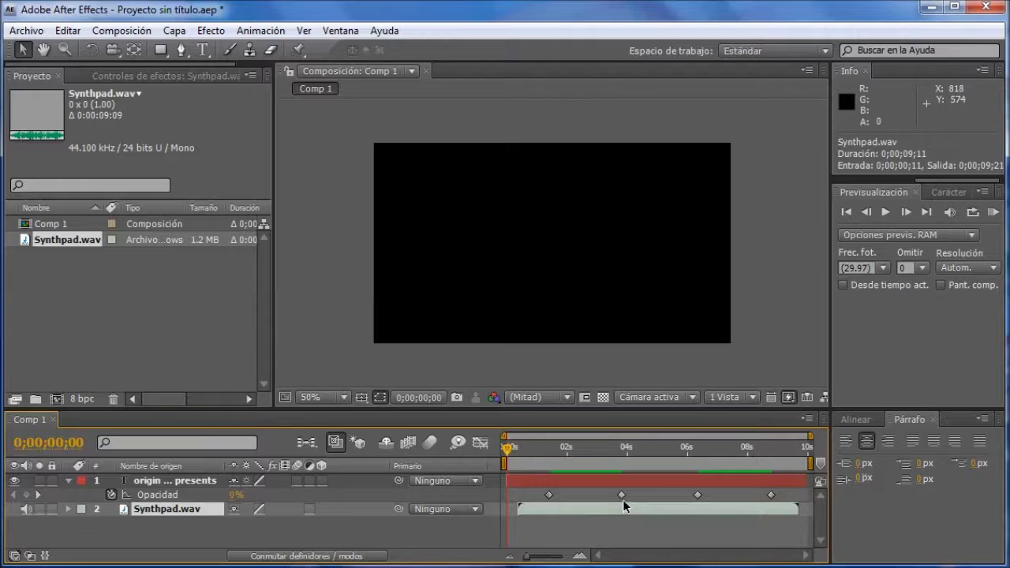
{"action": "left_click", "coordinate": [621, 496]}
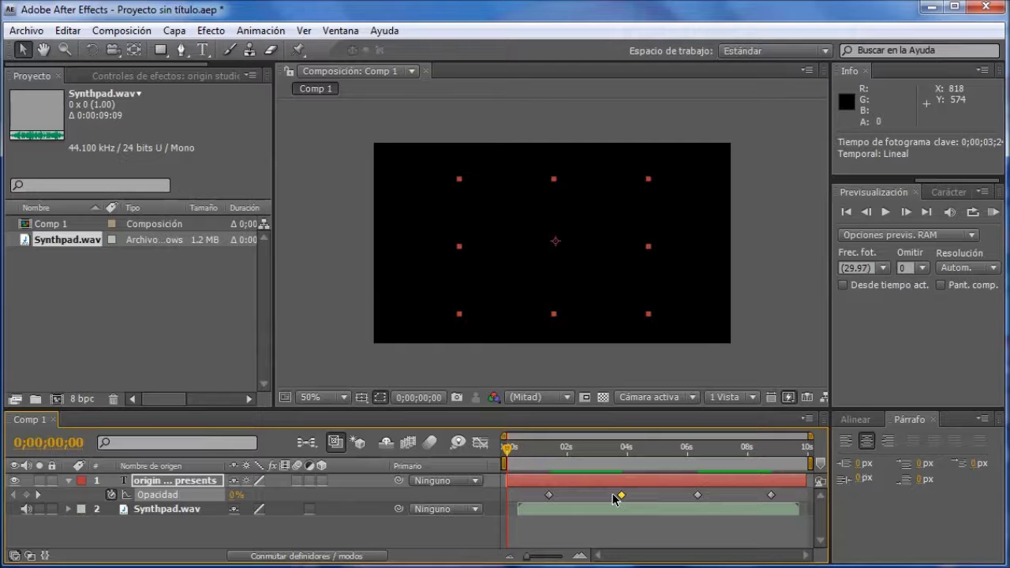
{"action": "left_click", "coordinate": [646, 538]}
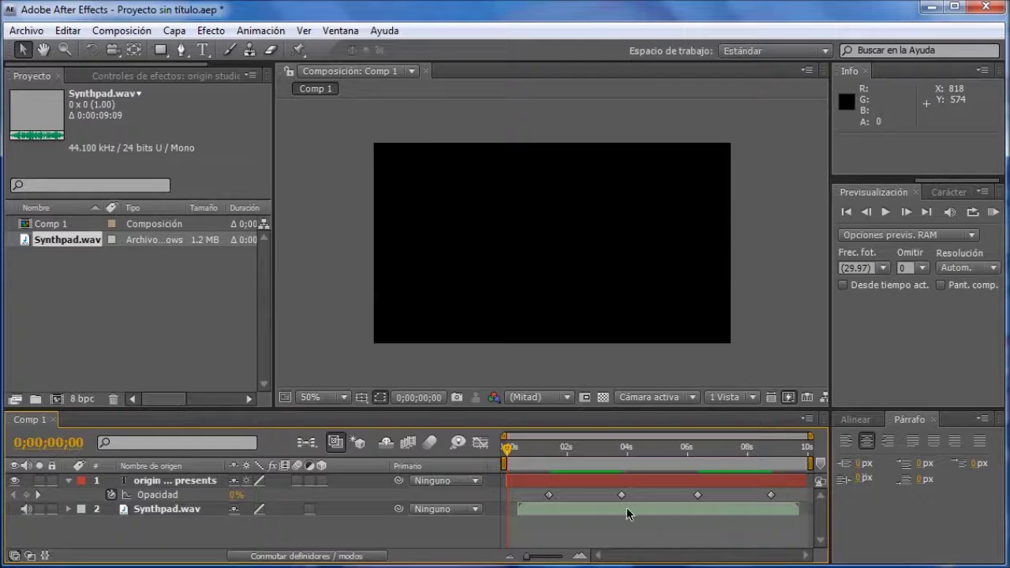
{"action": "left_click", "coordinate": [135, 33]}
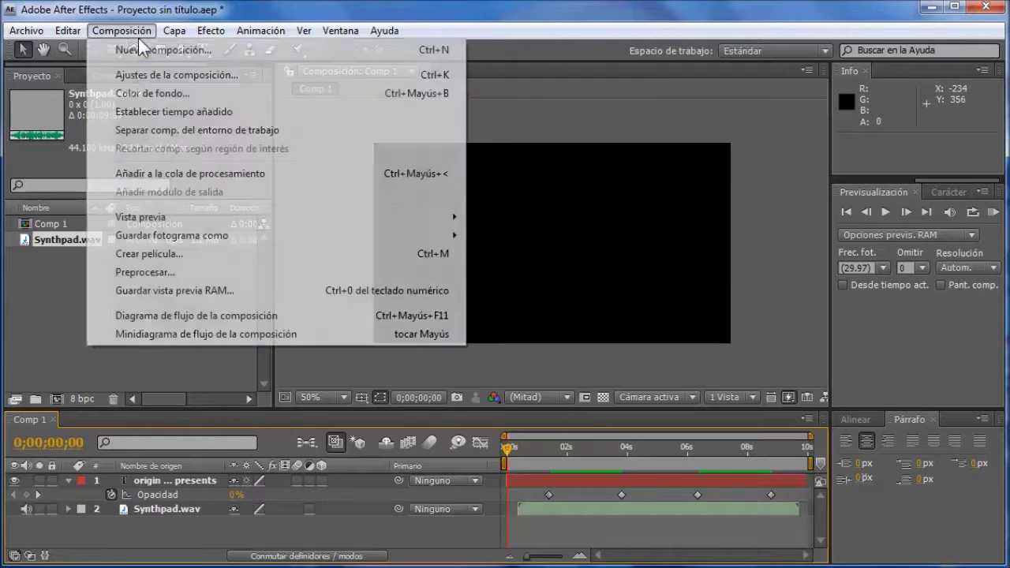
Step: Queue Comp 1 for rendering with audio output enabled at 48,000 kHz, 16-bit stereo
{"action": "left_click", "coordinate": [154, 253]}
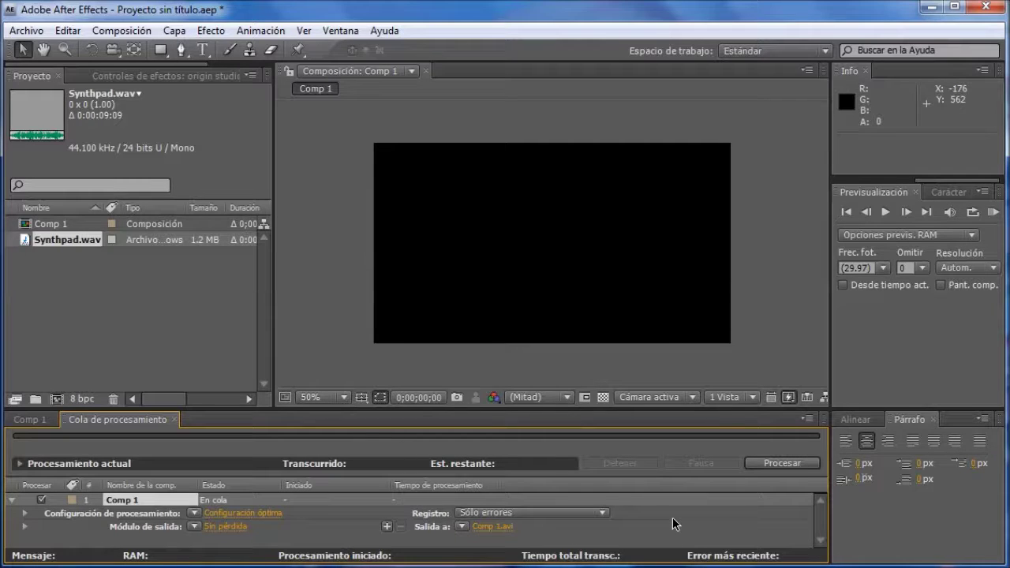
{"action": "left_click", "coordinate": [226, 526]}
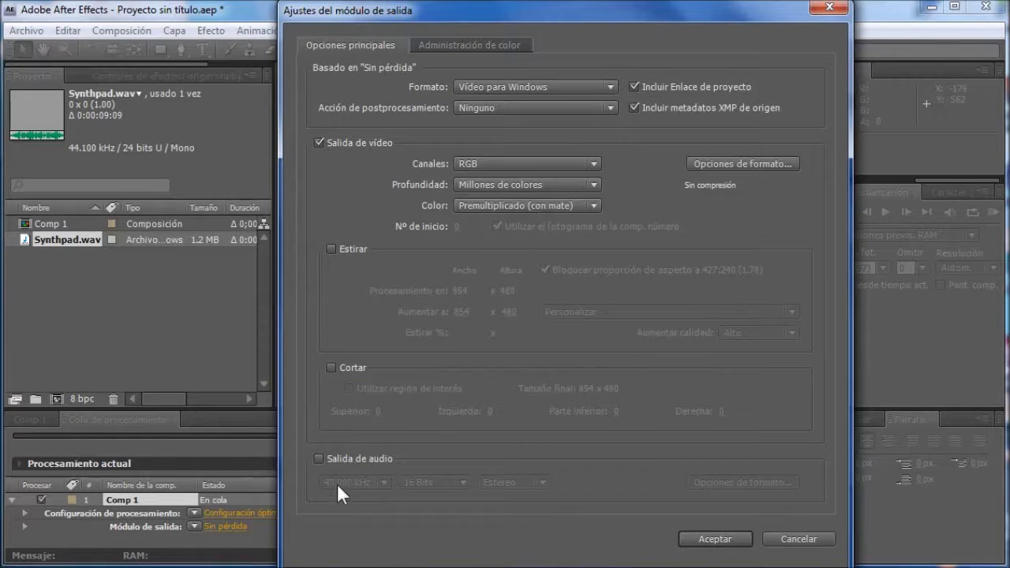
{"action": "left_click", "coordinate": [318, 459]}
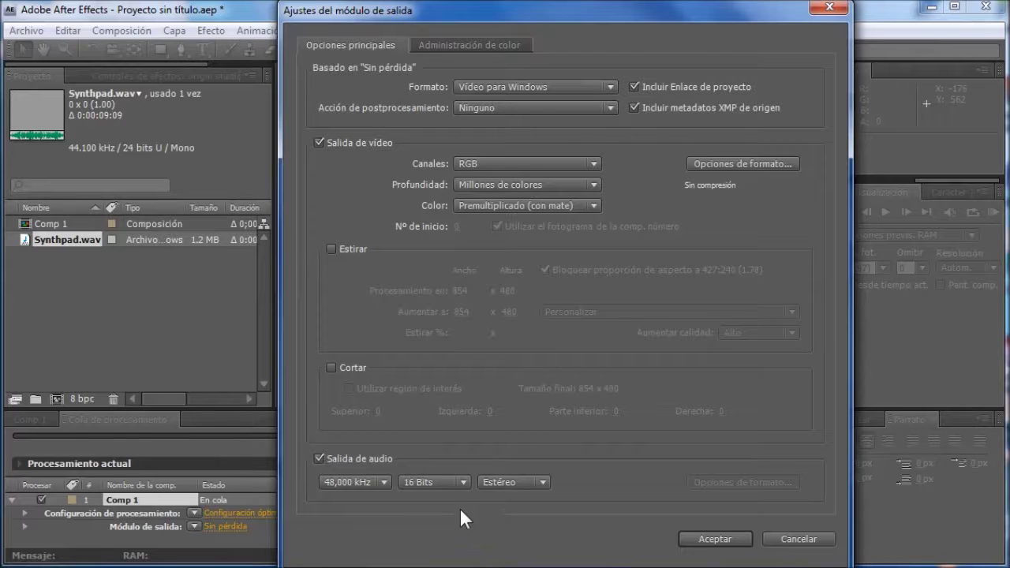
{"action": "left_click", "coordinate": [464, 483]}
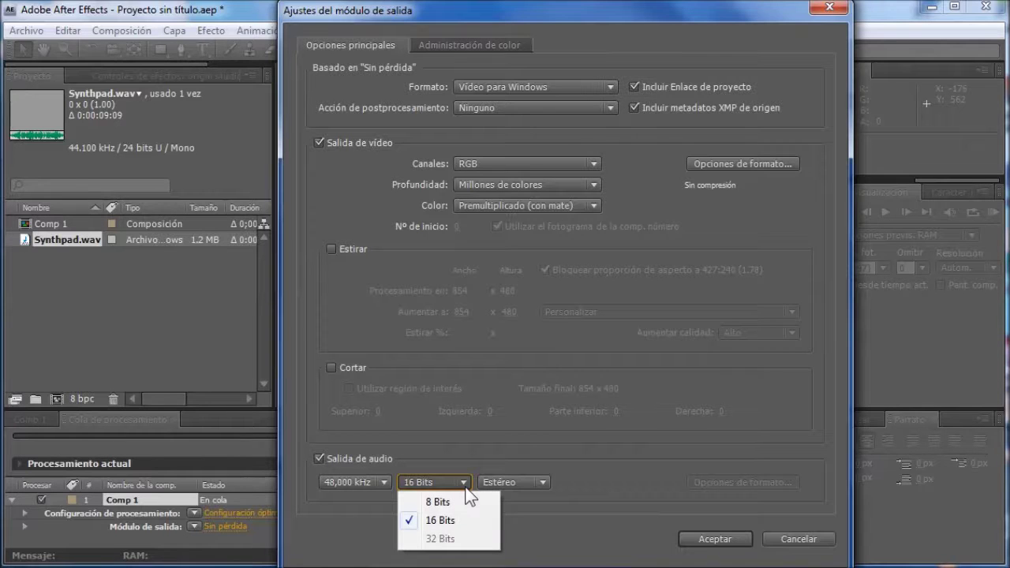
{"action": "left_click", "coordinate": [466, 489]}
{"action": "left_click", "coordinate": [383, 483]}
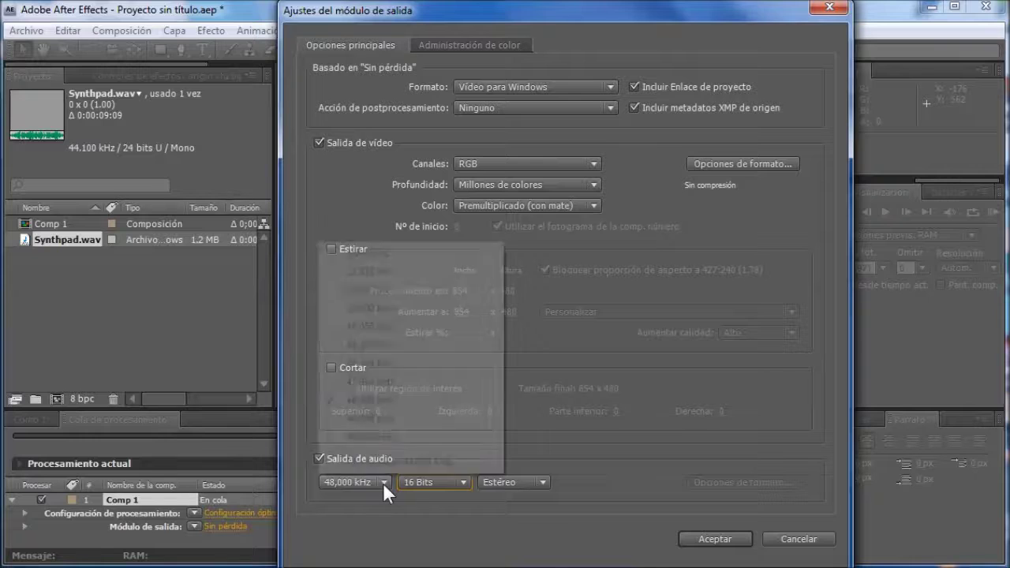
{"action": "left_click", "coordinate": [384, 534]}
{"action": "left_click", "coordinate": [543, 482]}
{"action": "left_click", "coordinate": [543, 482]}
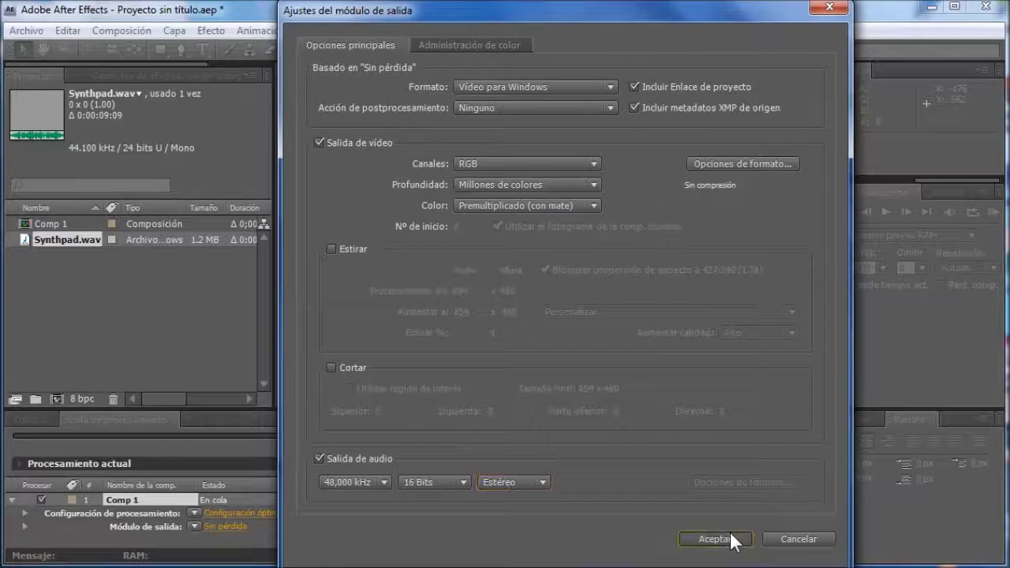
{"action": "left_click", "coordinate": [732, 540]}
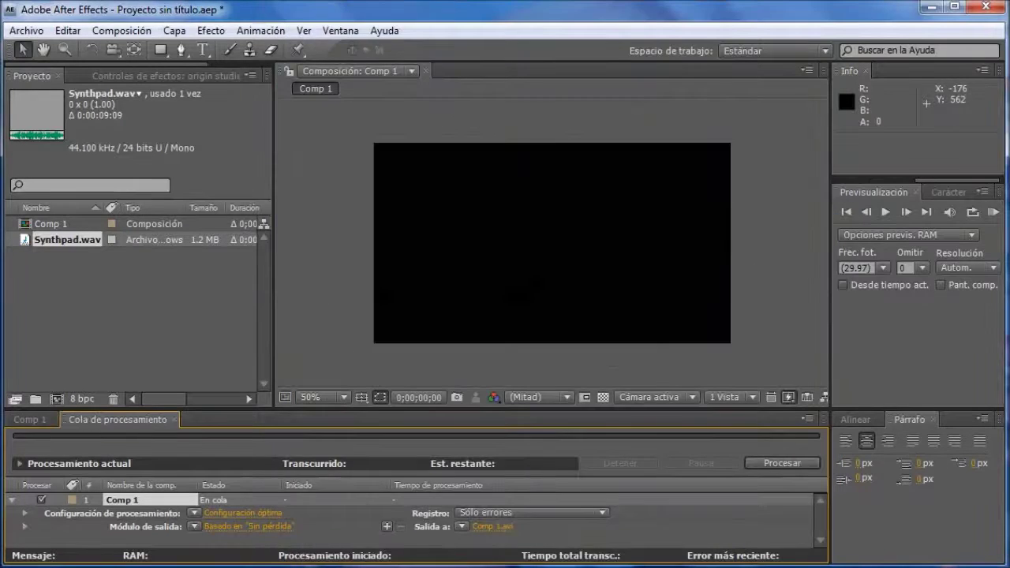
Step: Verify the output settings, render Comp 1 to Comp 1.avi, and minimize After Effects
{"action": "left_click", "coordinate": [215, 526]}
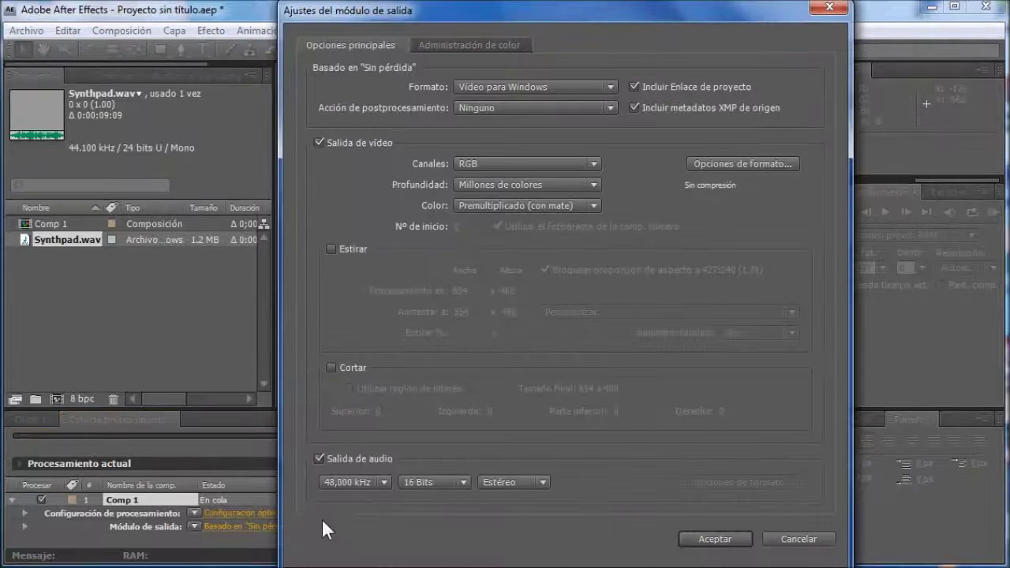
{"action": "left_click", "coordinate": [711, 539]}
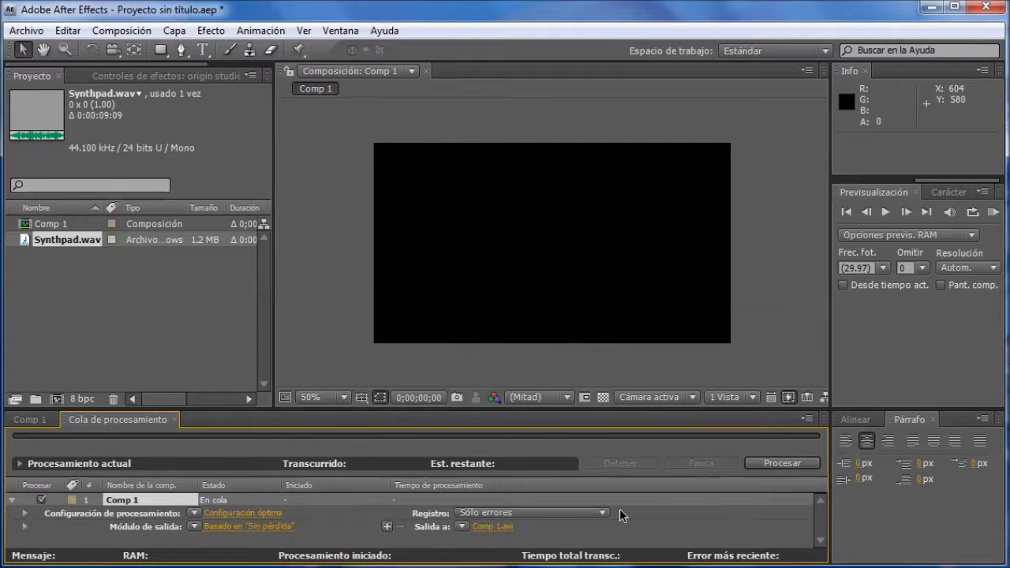
{"action": "left_click", "coordinate": [768, 466]}
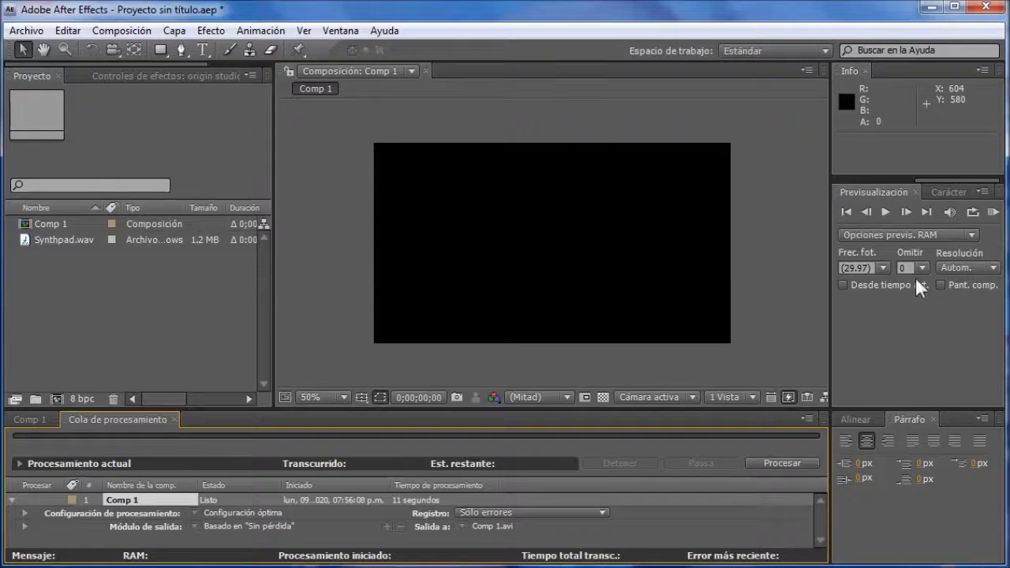
{"action": "left_click", "coordinate": [933, 6]}
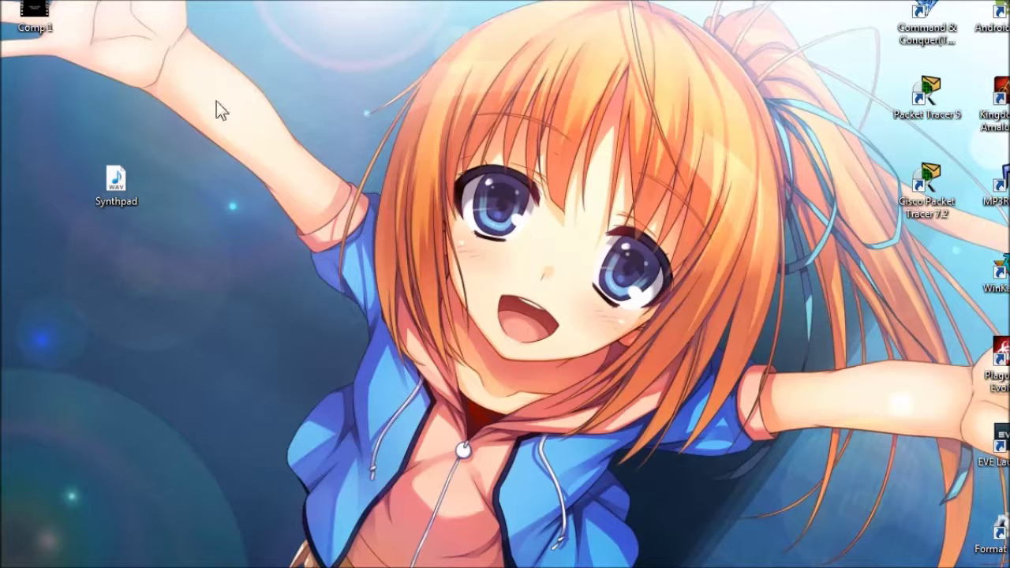
Step: Rearrange the Synthpad and Comp 1 file icons on the desktop
{"action": "left_click_drag", "start_coordinate": [109, 184], "coordinate": [147, 273]}
{"action": "left_click_drag", "start_coordinate": [34, 16], "coordinate": [382, 276]}
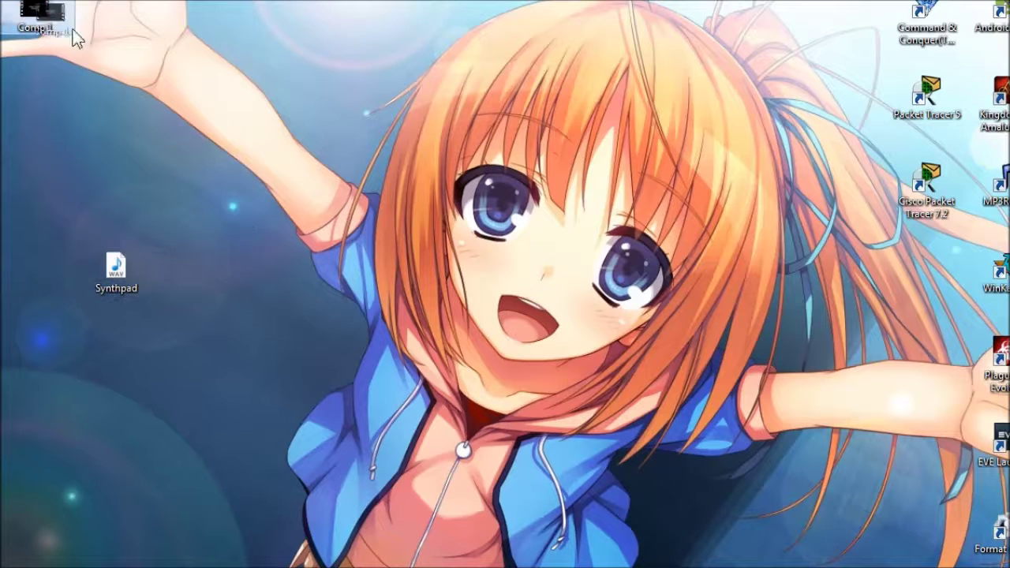
{"action": "left_click_drag", "start_coordinate": [468, 275], "coordinate": [469, 278]}
Step: Watch Comp 1.avi in GOM Player from the start, then close the player
{"action": "left_click", "coordinate": [469, 404]}
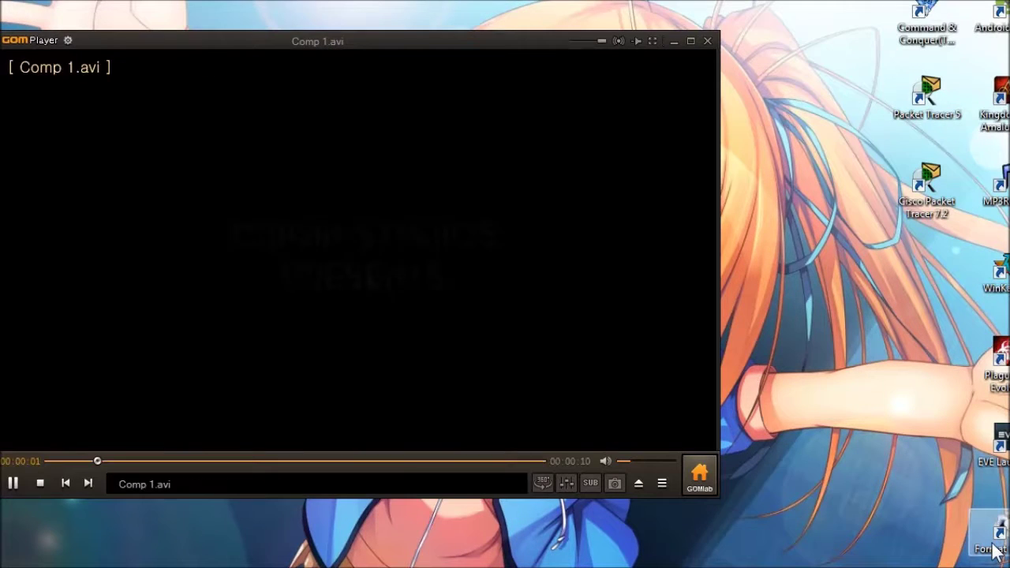
{"action": "left_click_drag", "start_coordinate": [545, 307], "coordinate": [708, 305]}
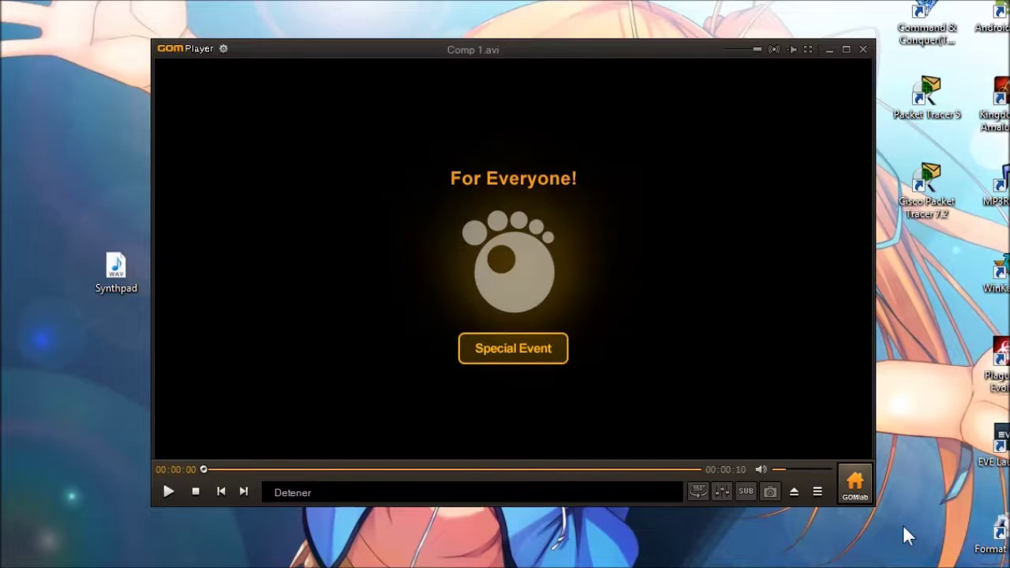
{"action": "left_click", "coordinate": [168, 494]}
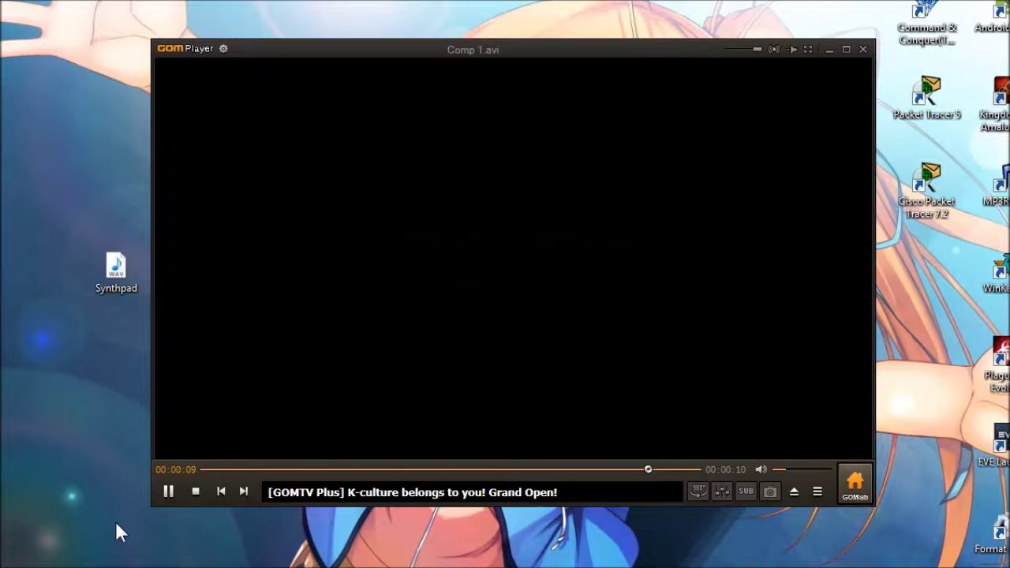
{"action": "left_click", "coordinate": [863, 52]}
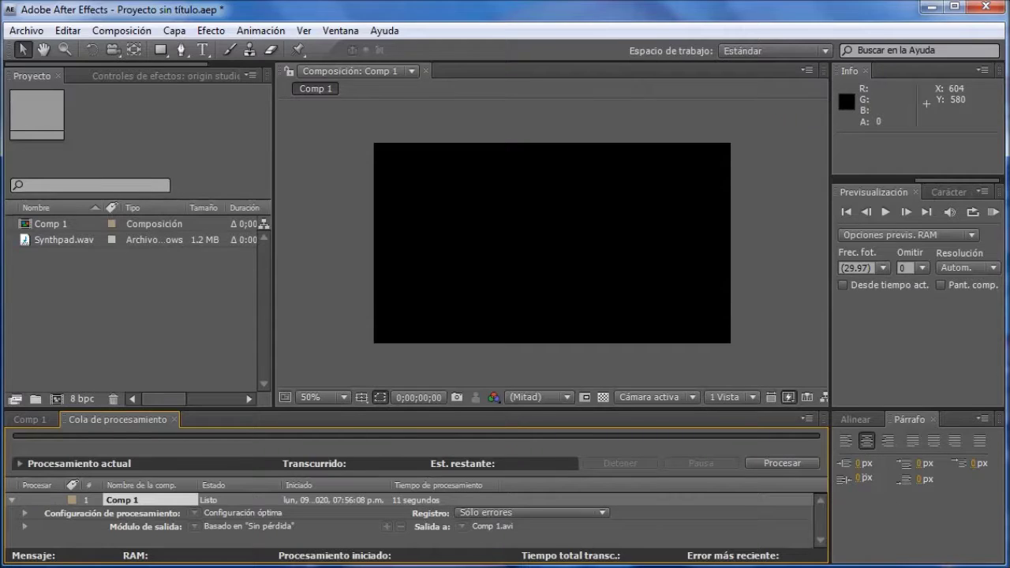
Step: Show the desktop, then switch back to After Effects with Alt+Tab
{"action": "left_click", "coordinate": [998, 560]}
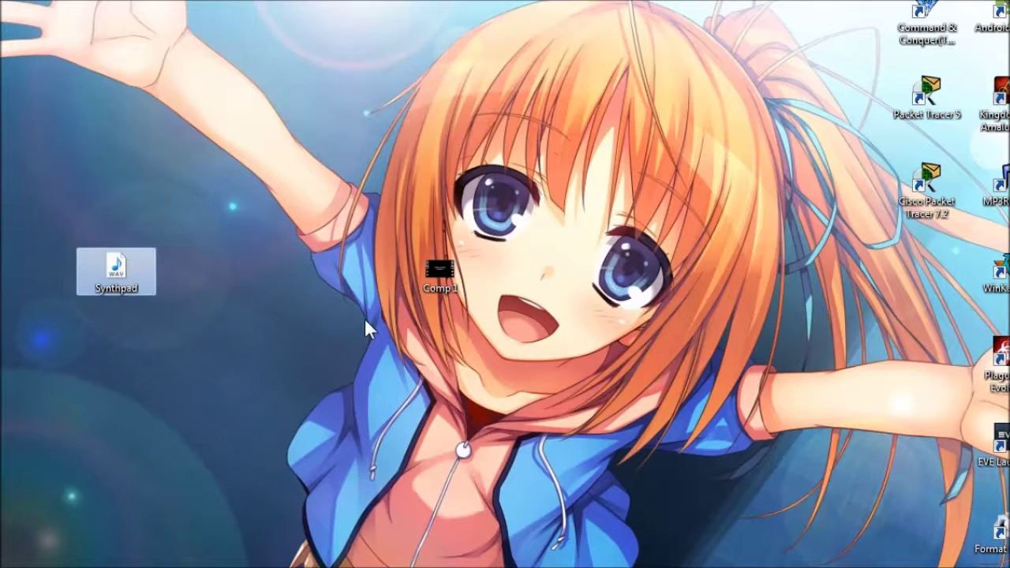
{"action": "key", "text": "alt+Tab"}
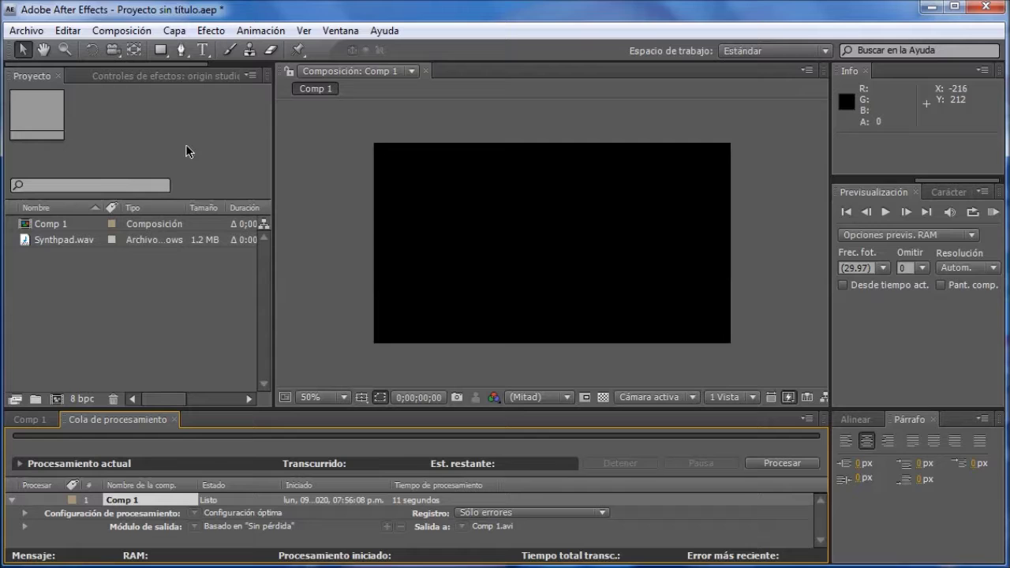